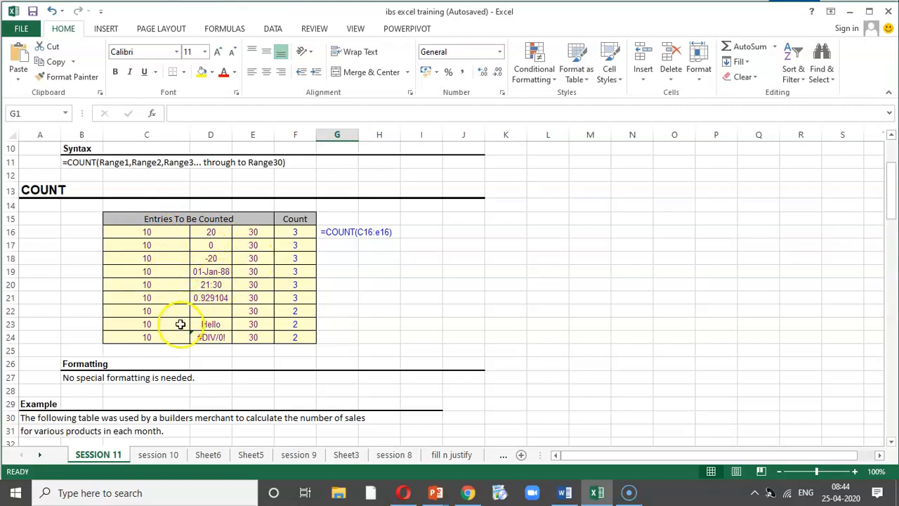
Inspect the COUNT formula in F16 and the range it refers to, leaving it as is
click(294, 232)
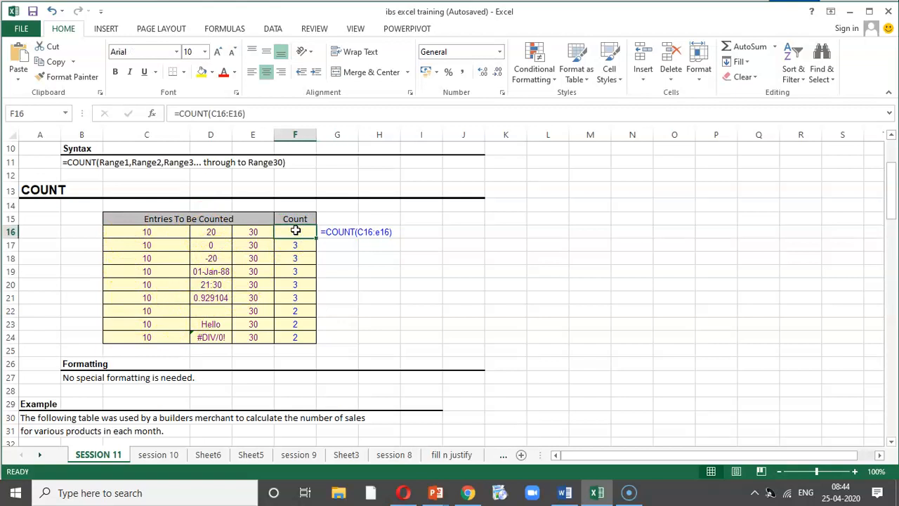
double_click(295, 231)
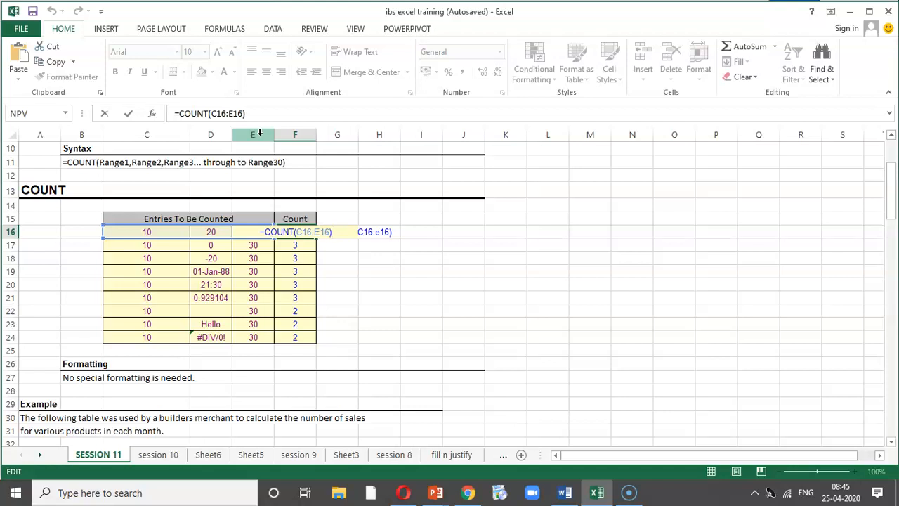
key(Return)
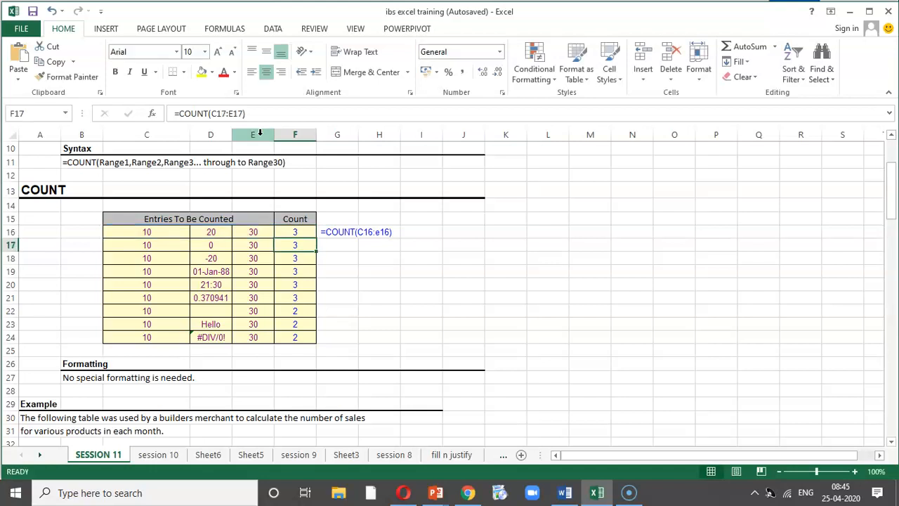
Replace the number in E16 of the COUNT table with the letter "a"
key(Up)
key(Left)
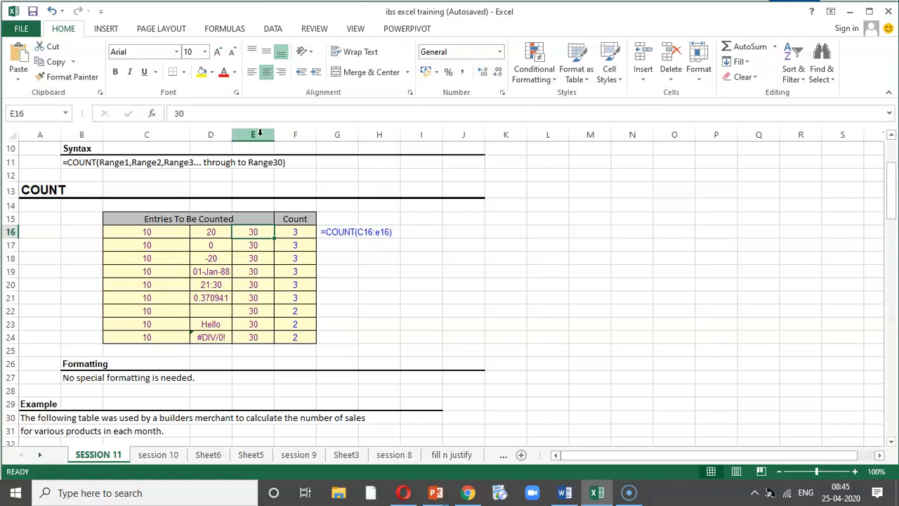
key(Delete)
text(a)
key(Return)
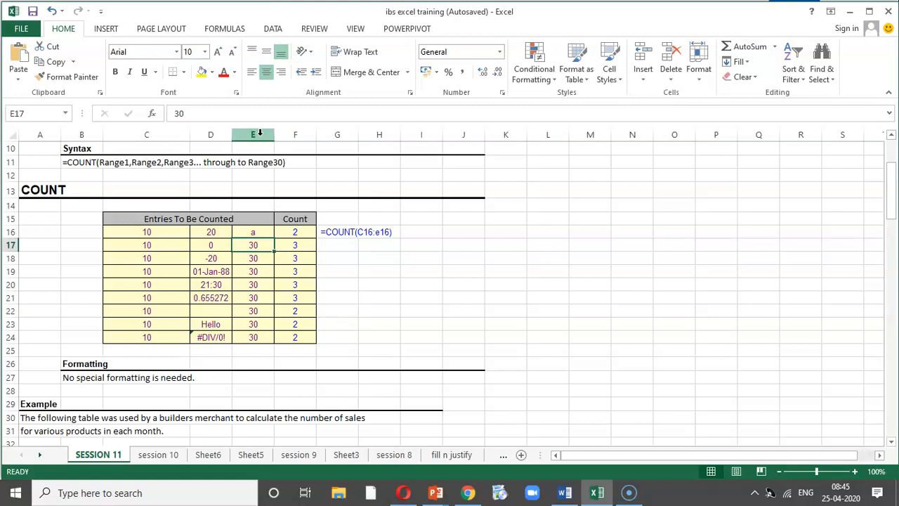
key(Up)
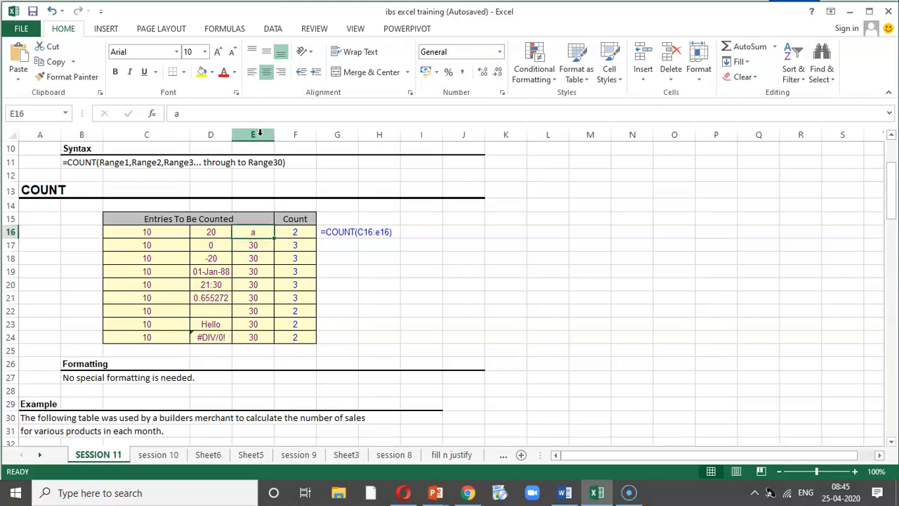
Re-enter the formula =0/0 in D24, the last row of the COUNT table
scroll(253, 132, up, 2)
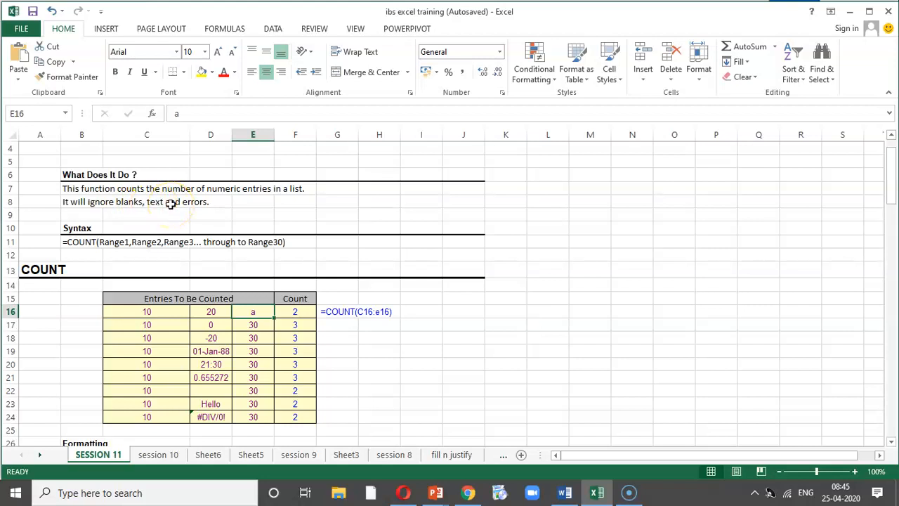
scroll(211, 225, down, 3)
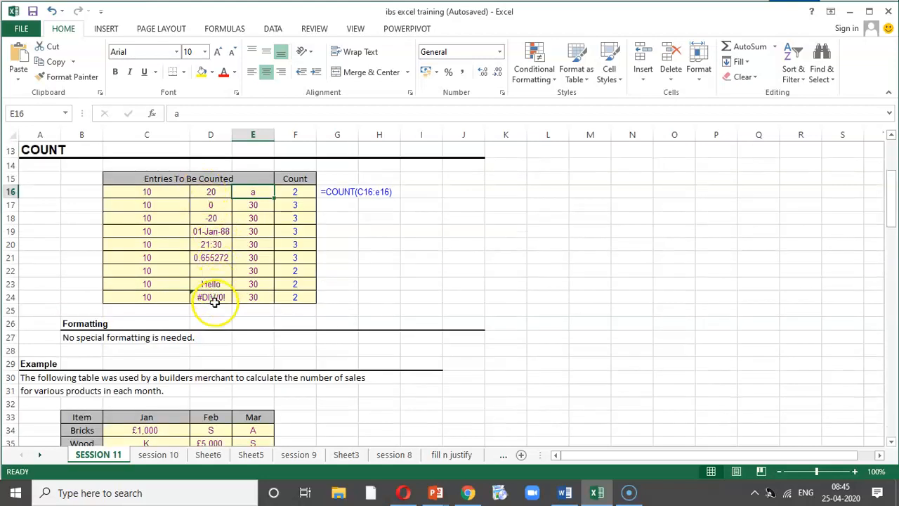
click(214, 297)
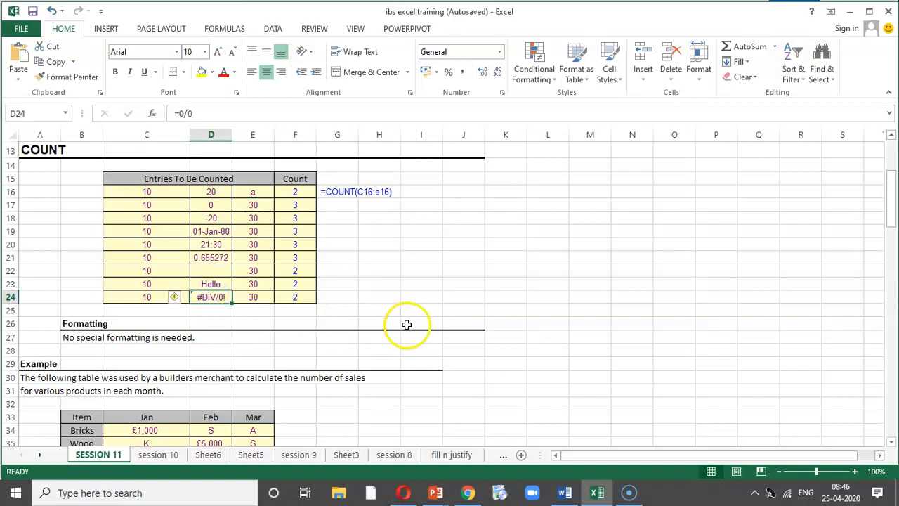
text(=)
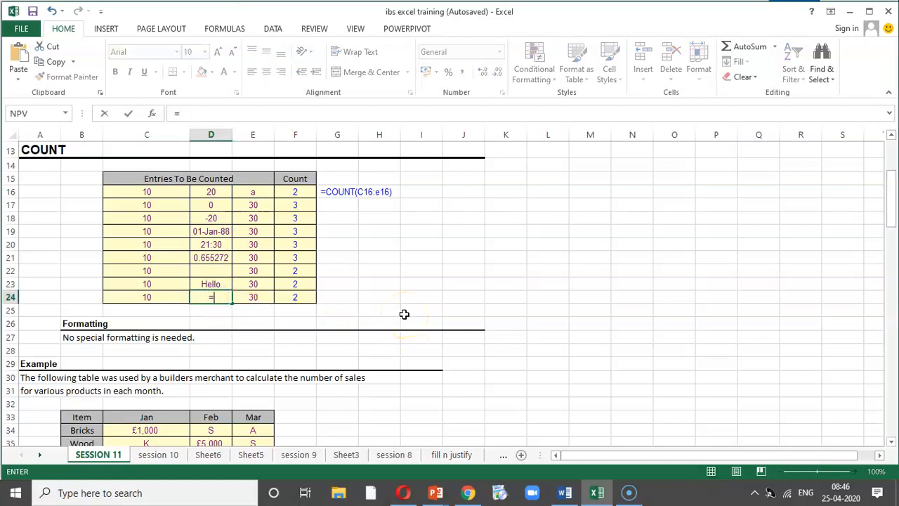
text(0/0)
key(Return)
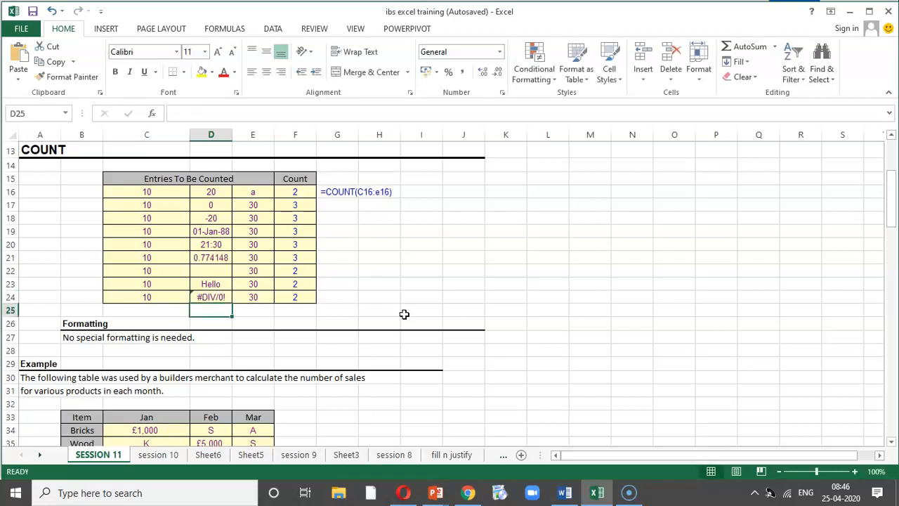
key(Up)
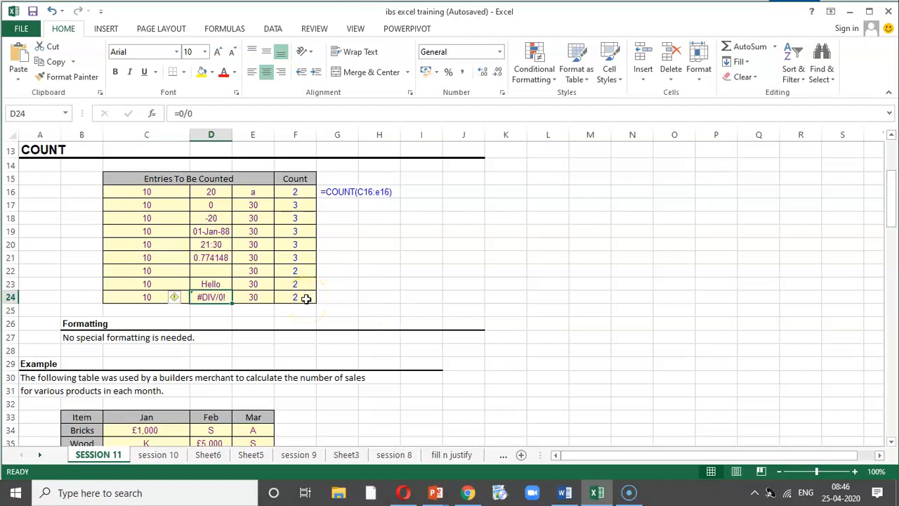
Read the COUNTA explanation in the worksheet and on the next PowerPoint slide, returning to the Excel workbook
scroll(307, 299, down, 10)
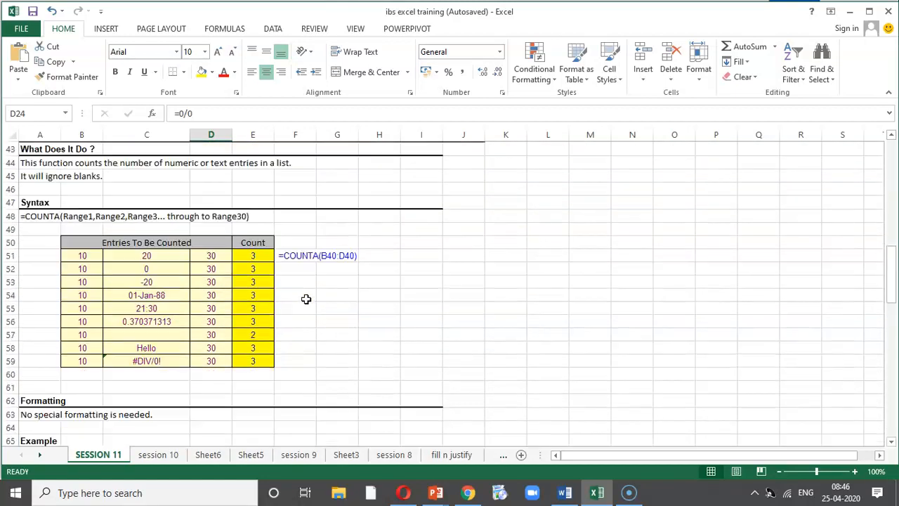
scroll(303, 331, up, 2)
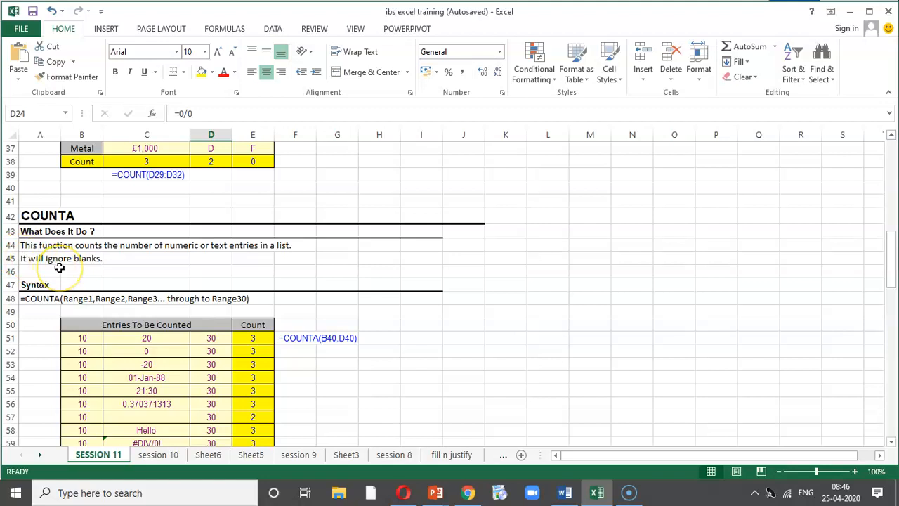
key(alt+Tab)
key(Right)
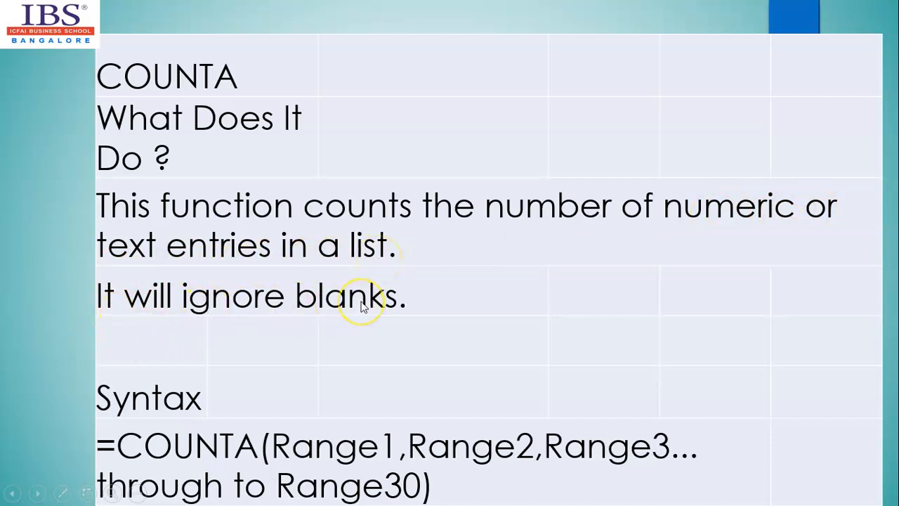
key(alt+Tab)
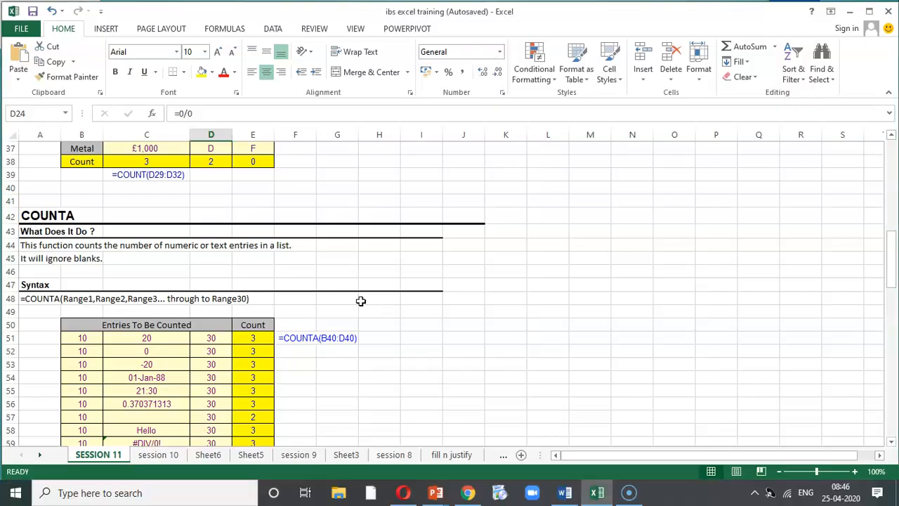
Delete the formula note in F51 beside the COUNTA table
scroll(360, 300, down, 3)
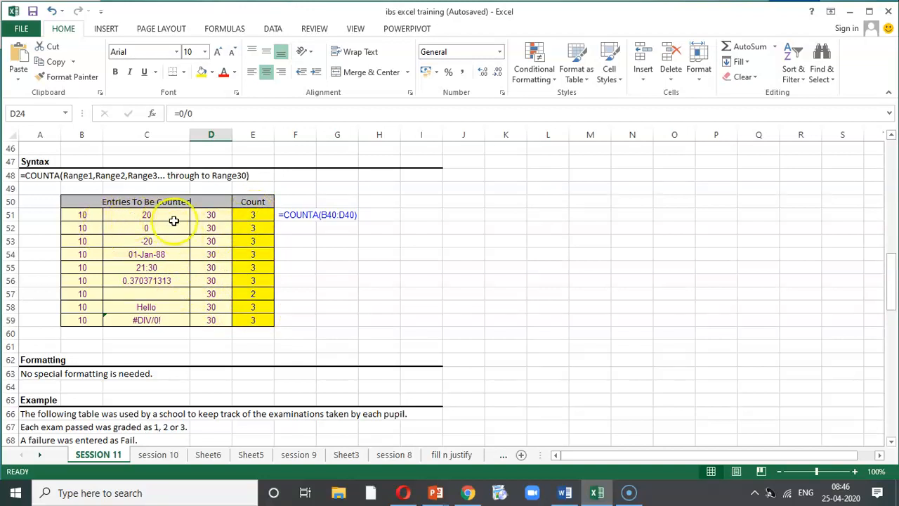
click(279, 218)
key(Delete)
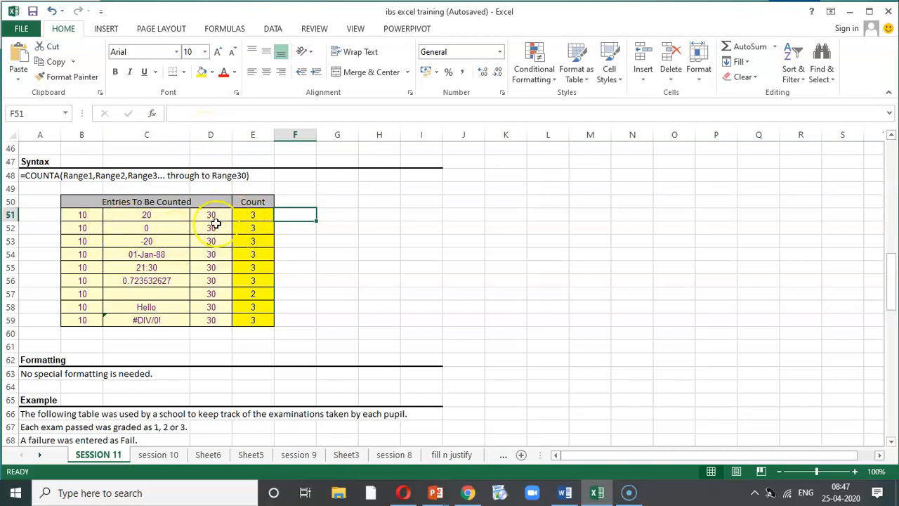
Inspect the COUNTA formula in E51 and the range it refers to, leaving it as is
click(253, 220)
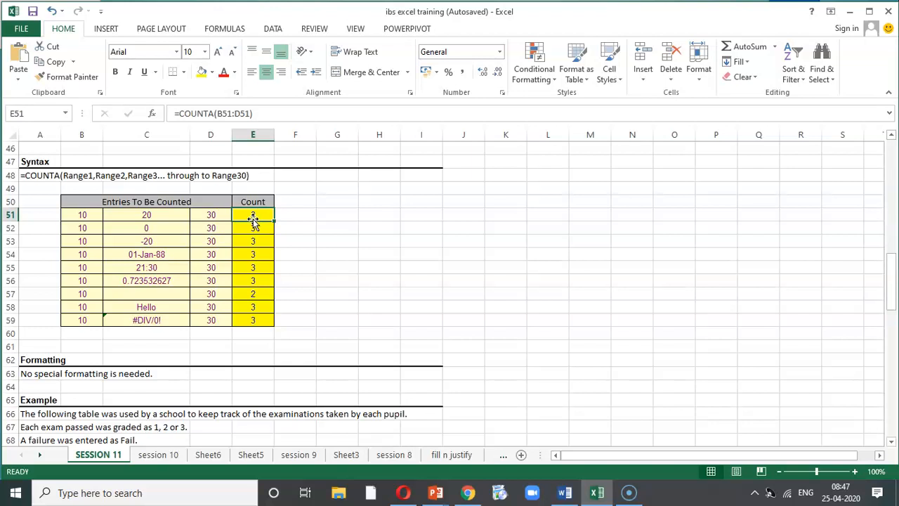
double_click(252, 219)
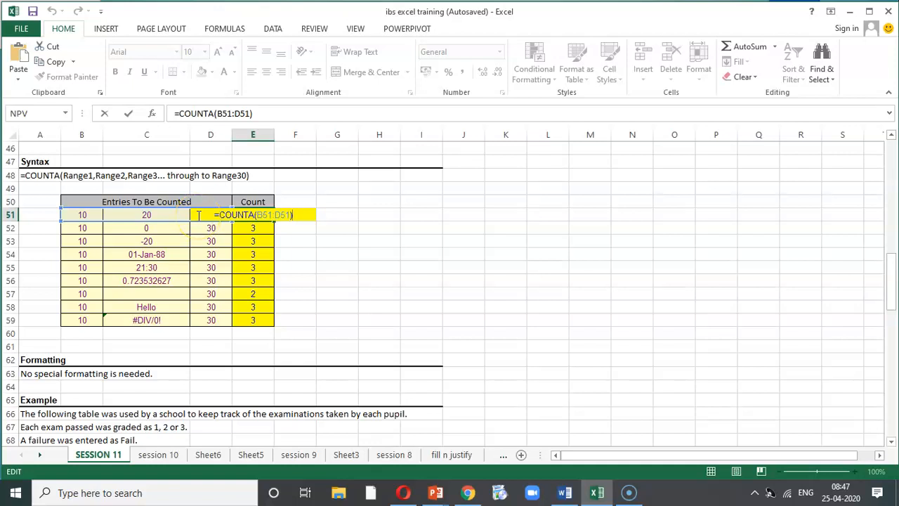
key(Return)
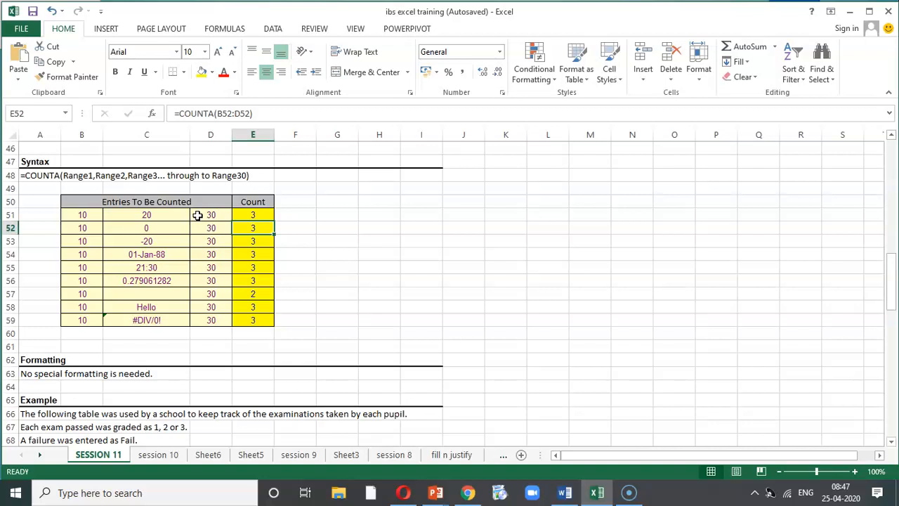
Replace the number in D51 of the COUNTA table with the letter "a"
scroll(201, 219, up, 1)
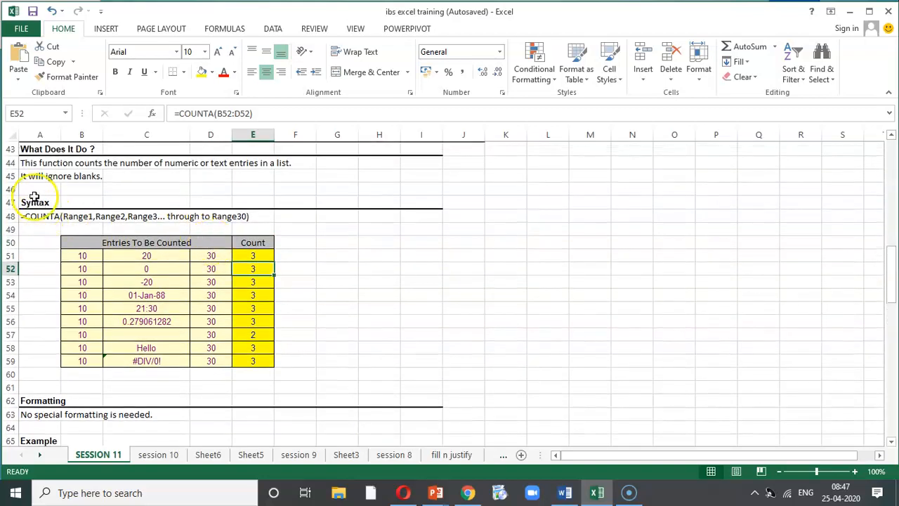
click(195, 253)
key(Delete)
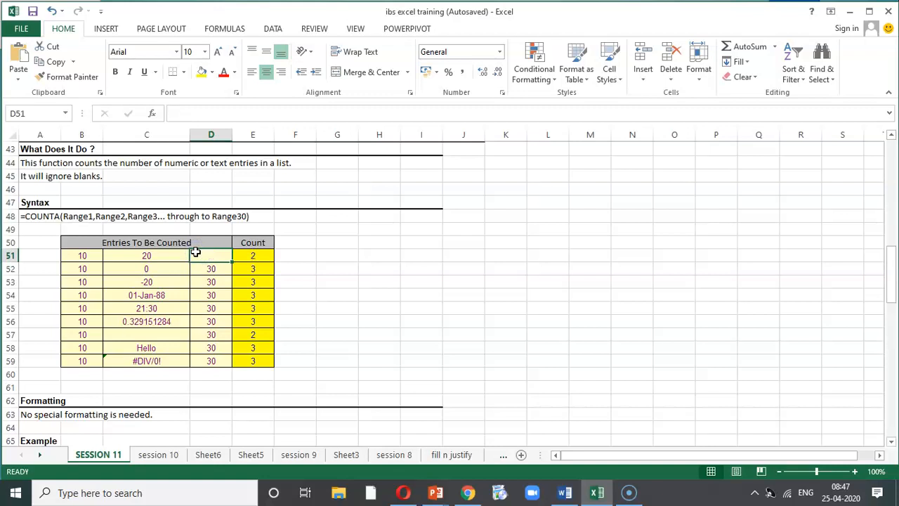
text(a)
key(Return)
Clear the entry in D51 and check the COUNTA result in E51
click(195, 253)
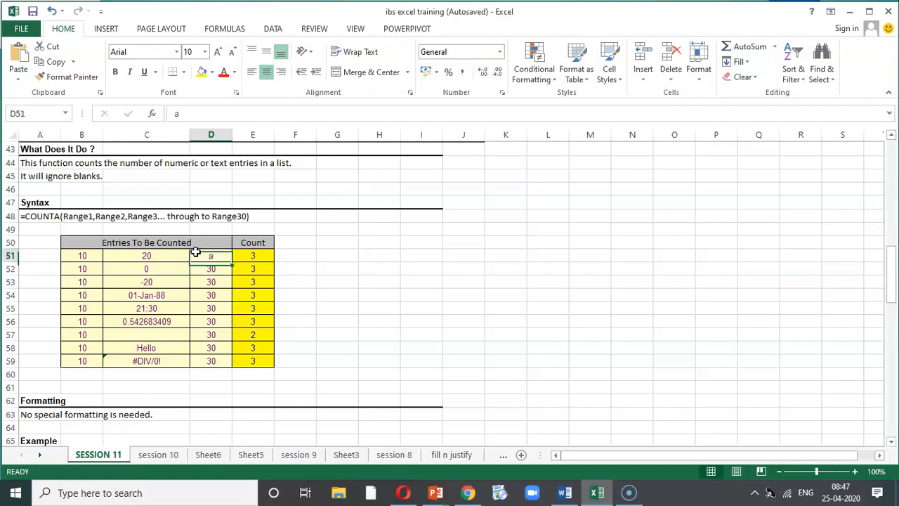
key(Delete)
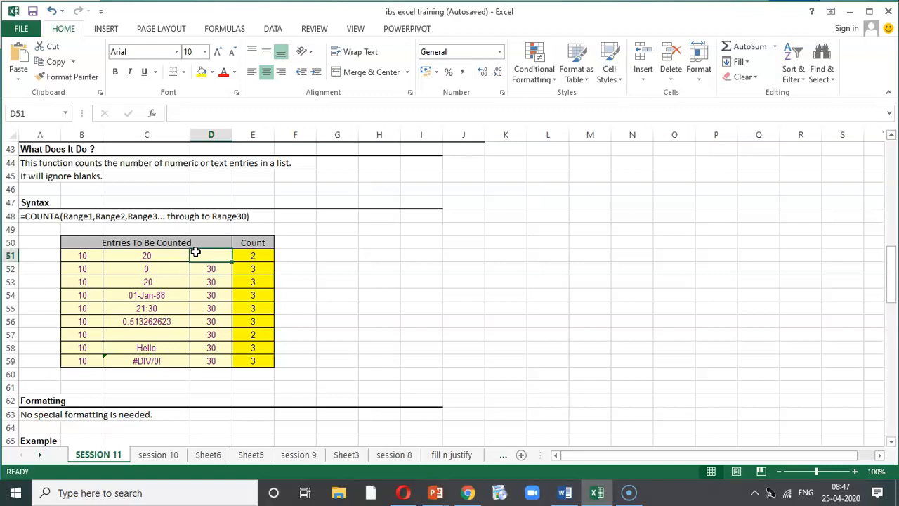
click(85, 374)
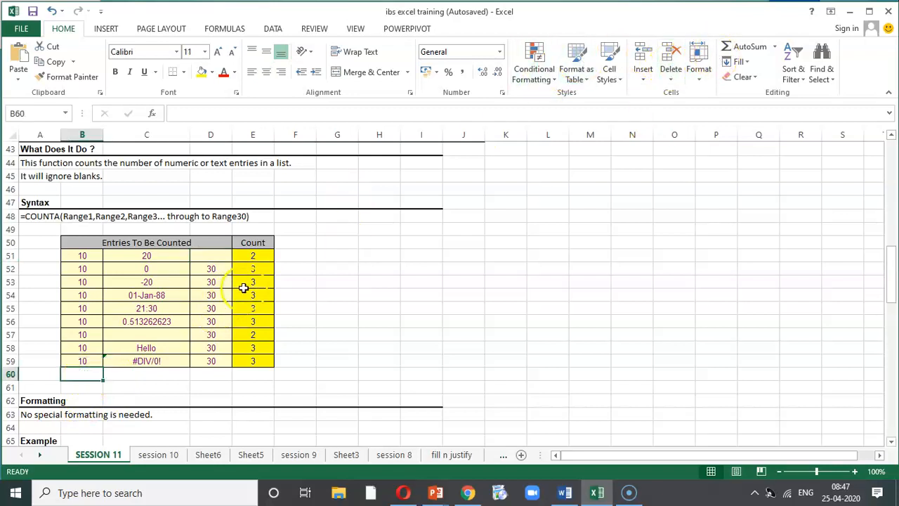
click(256, 258)
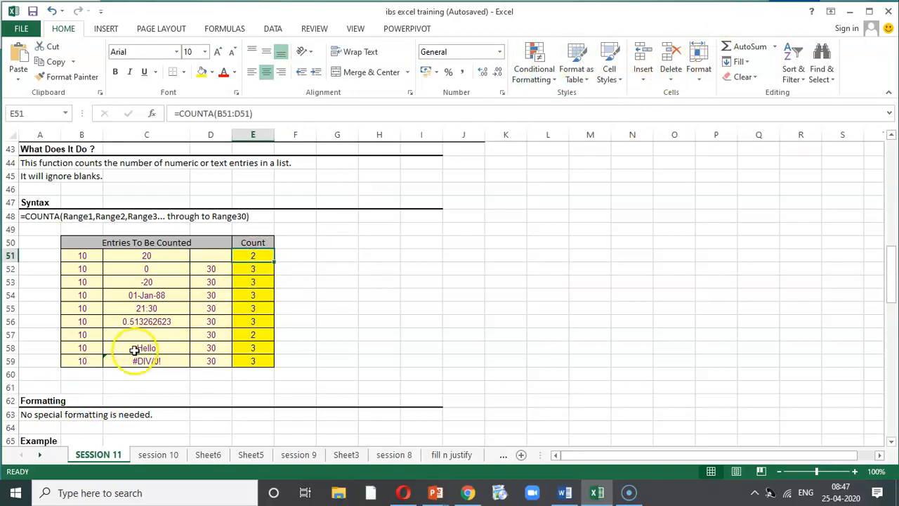
Enter =COUNTA(B51:B59) in B60 to count the entries in the table's first column, and check the formula
click(88, 374)
text(=)
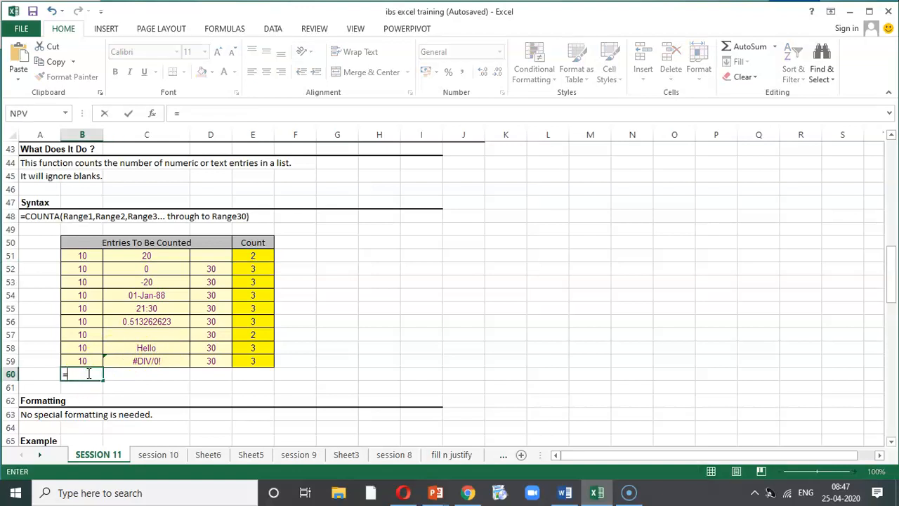
text(count)
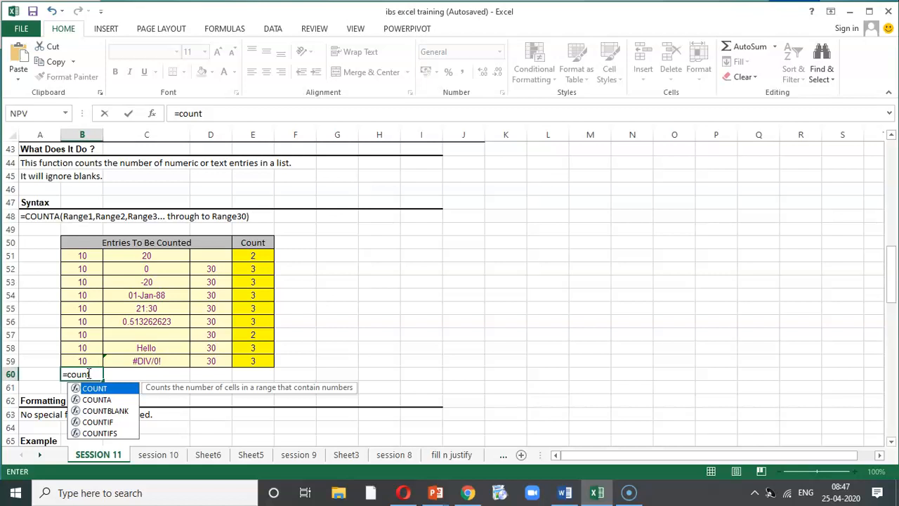
text(a)
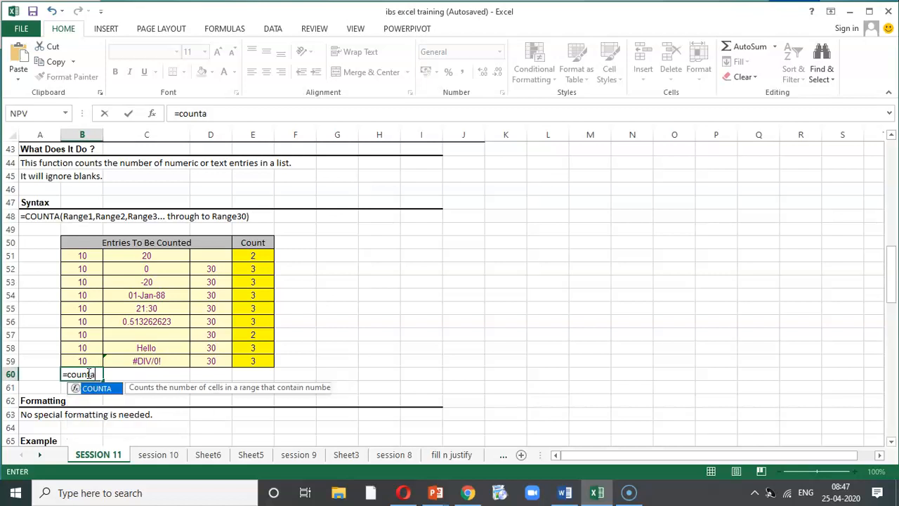
text(()
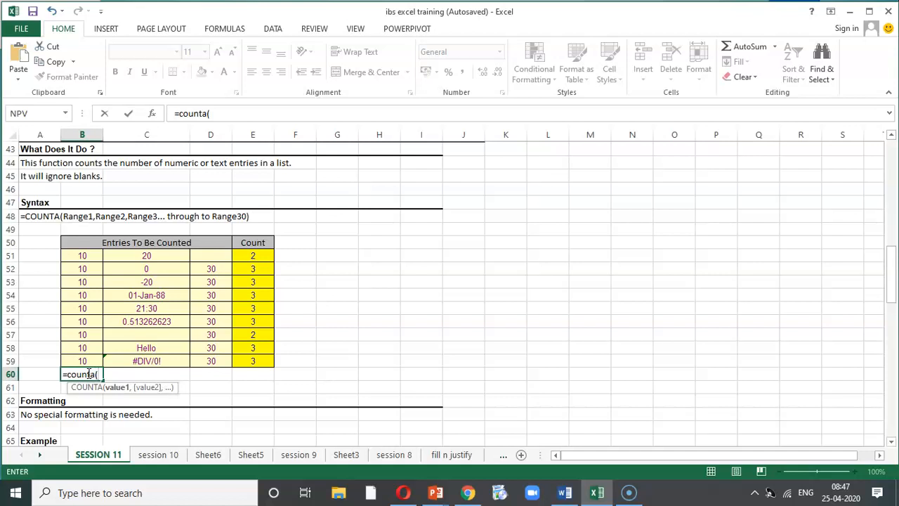
drag(92, 257, 89, 361)
text())
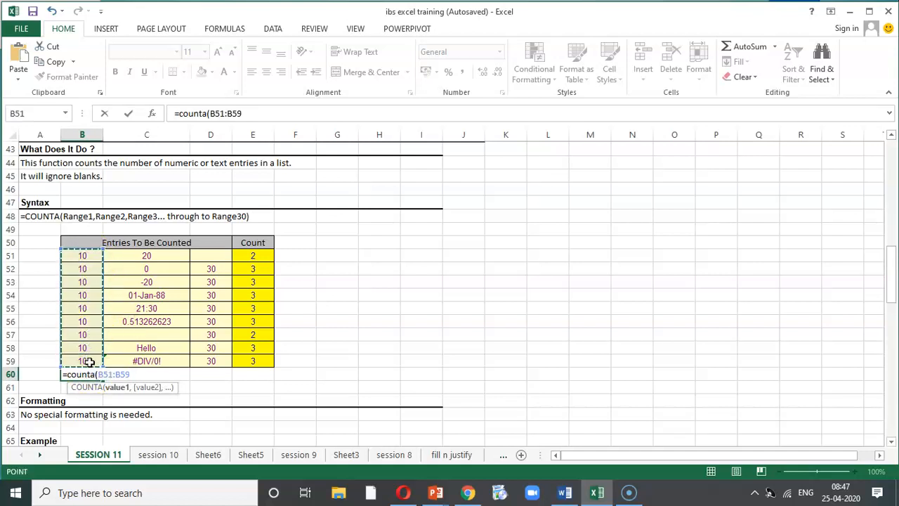
key(Return)
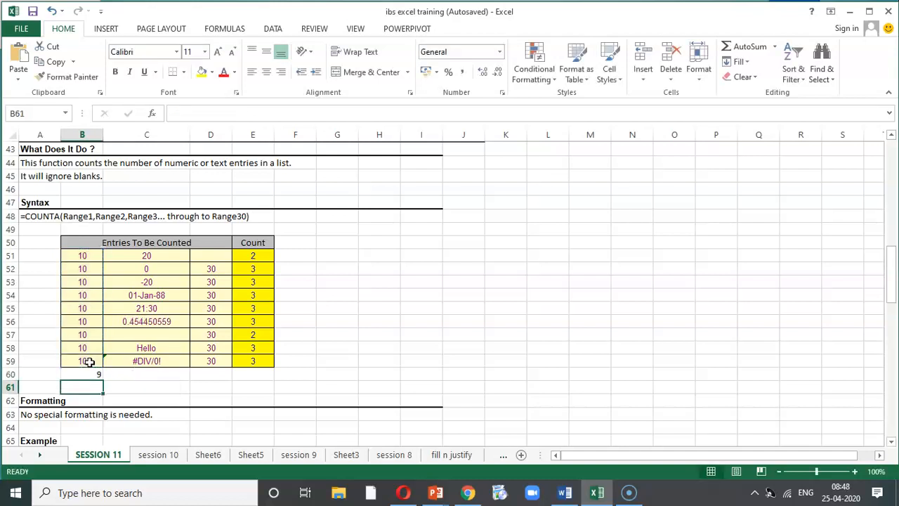
click(87, 374)
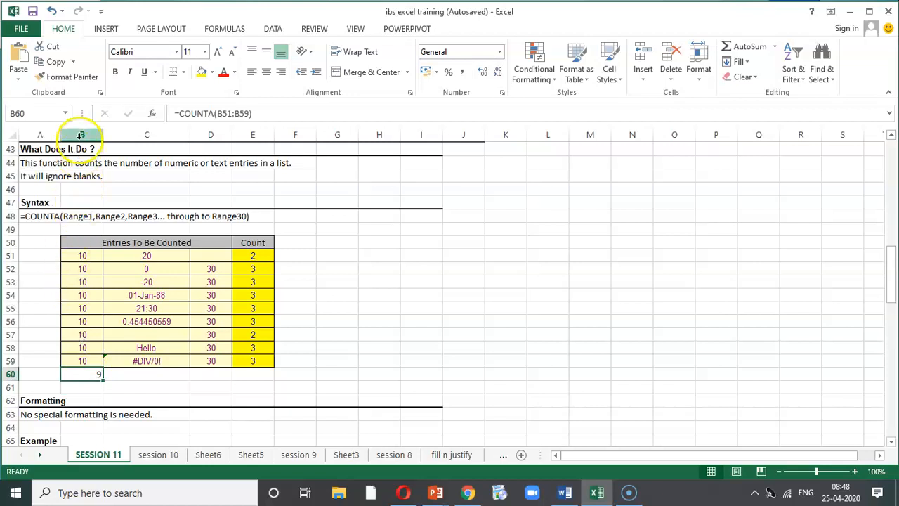
click(86, 331)
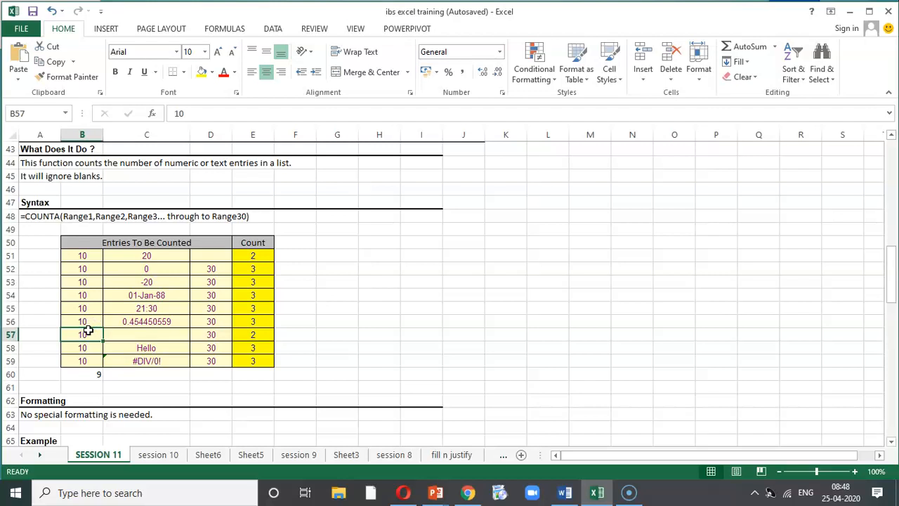
Clear the entry in B57, check the COUNTA result in B60, and undo the clearing
key(Delete)
key(Down)
key(Down)
key(Down)
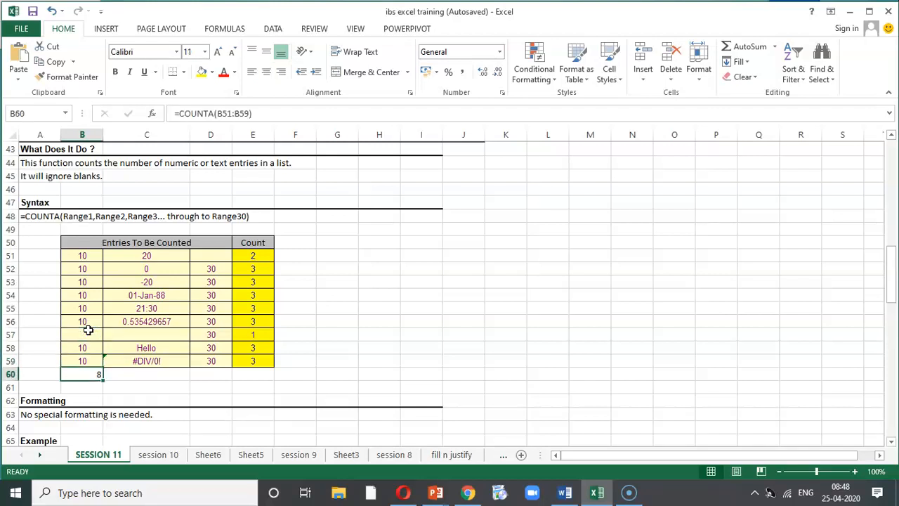
key(ctrl+z)
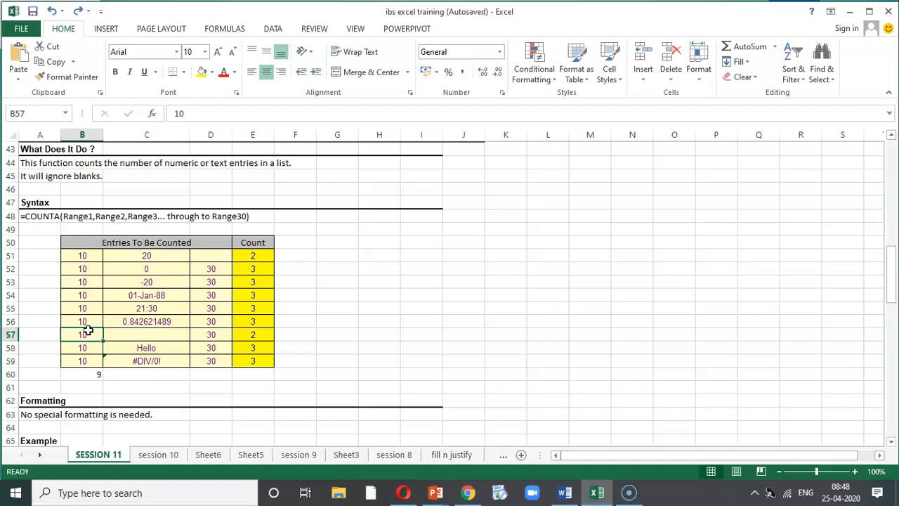
Look through the COUNTA exam example down to the COUNTIF section, and switch to the PowerPoint slideshow to read the COUNTIF slide
scroll(88, 330, down, 5)
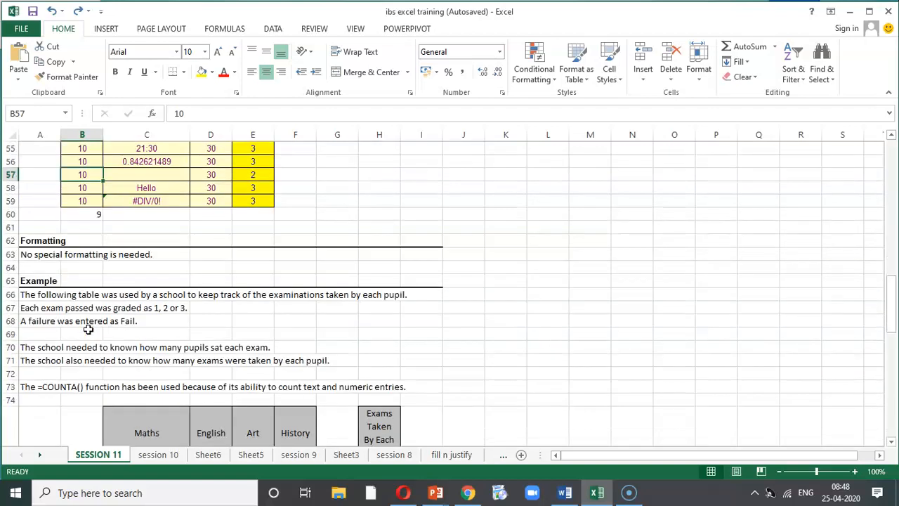
scroll(88, 330, down, 4)
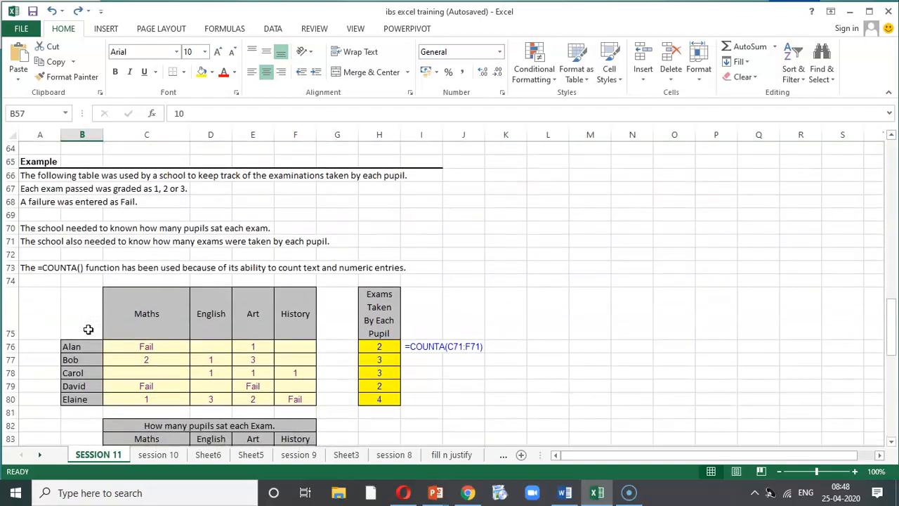
scroll(87, 330, down, 5)
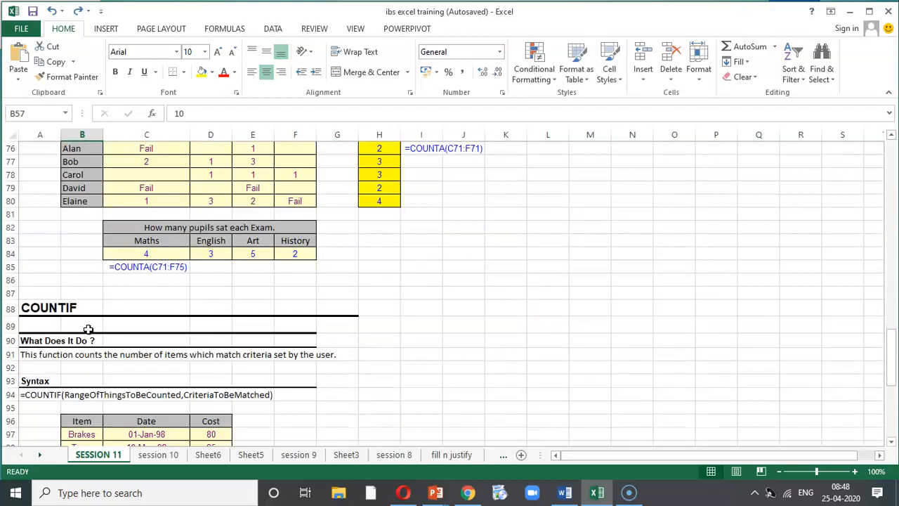
scroll(88, 330, down, 1)
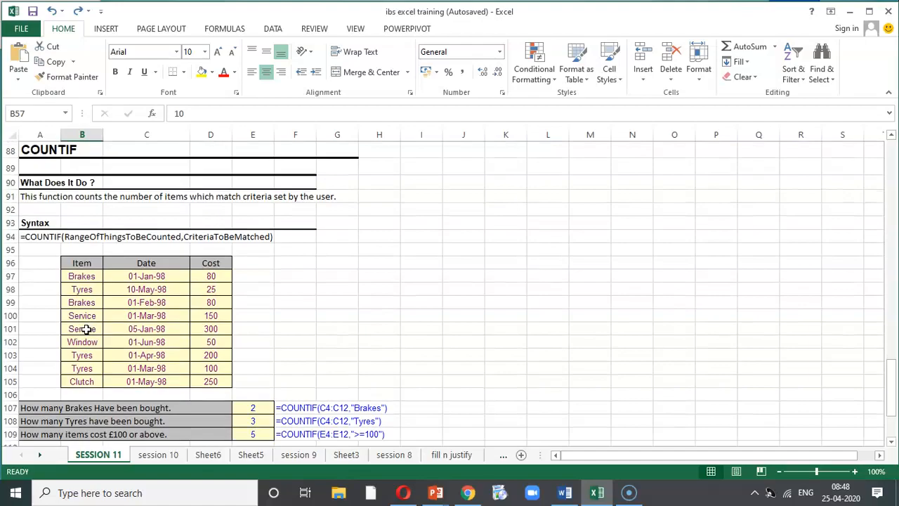
key(alt+Tab)
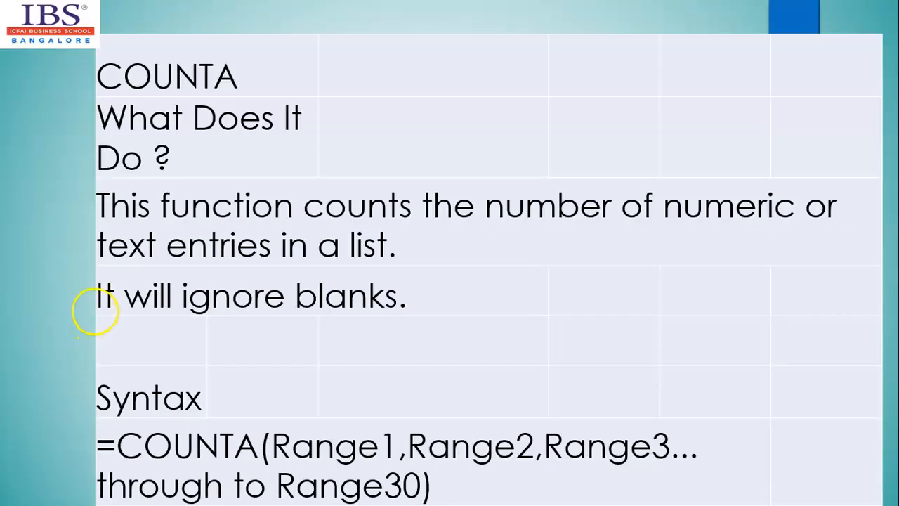
click(108, 293)
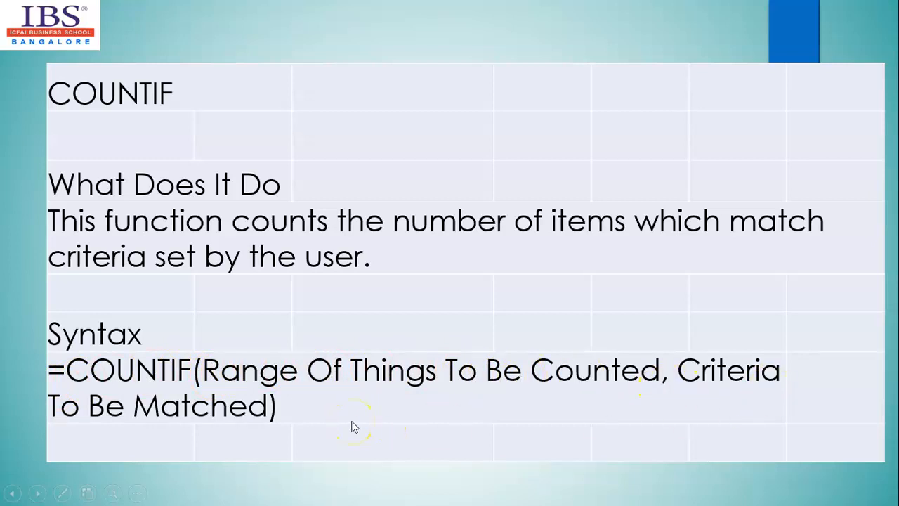
Switch back to the Excel workbook and examine the Item, Date and Cost columns of the COUNTIF example table
key(alt+Tab)
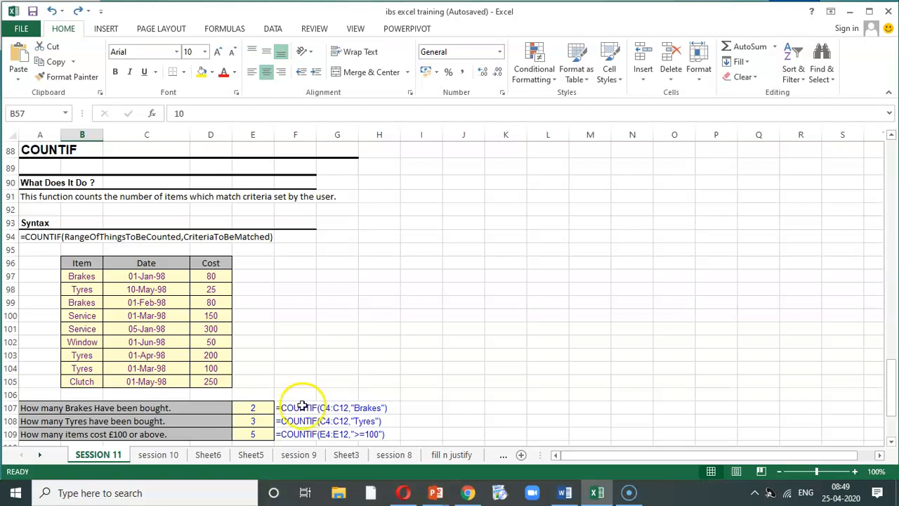
scroll(286, 399, down, 1)
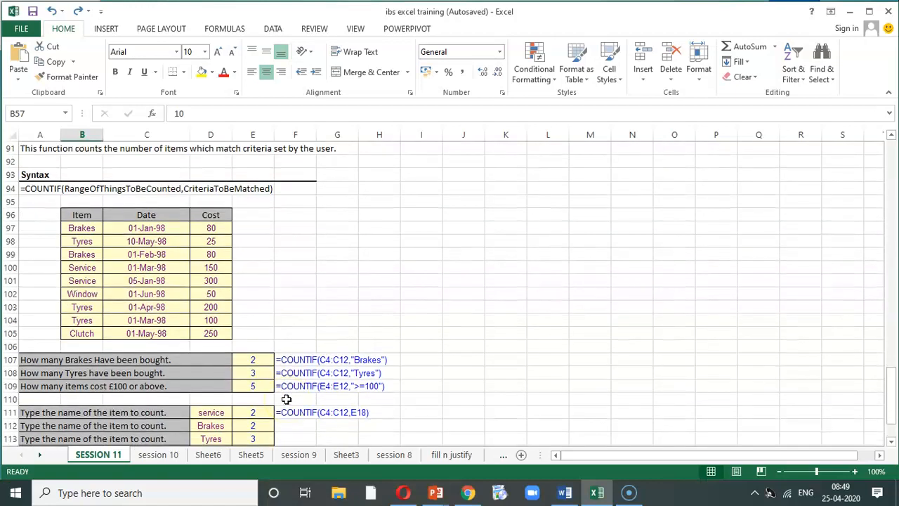
scroll(287, 399, down, 1)
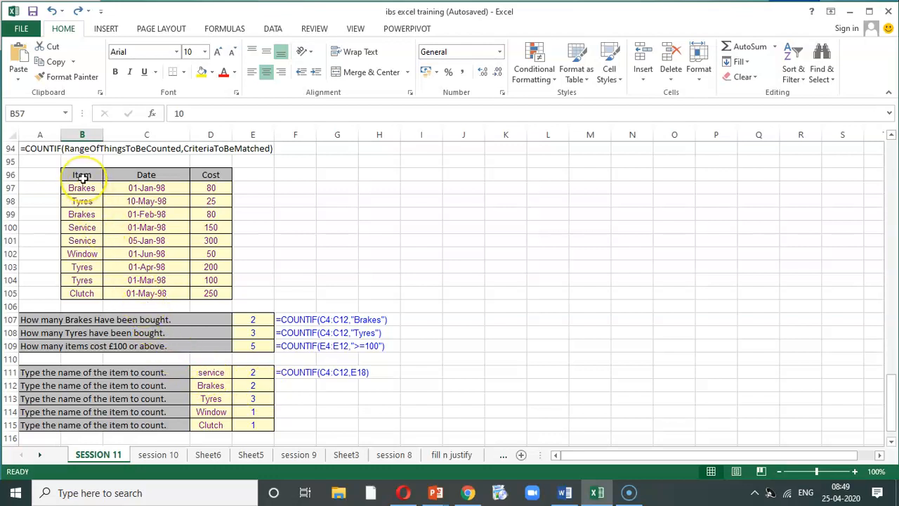
drag(82, 177, 211, 172)
click(211, 172)
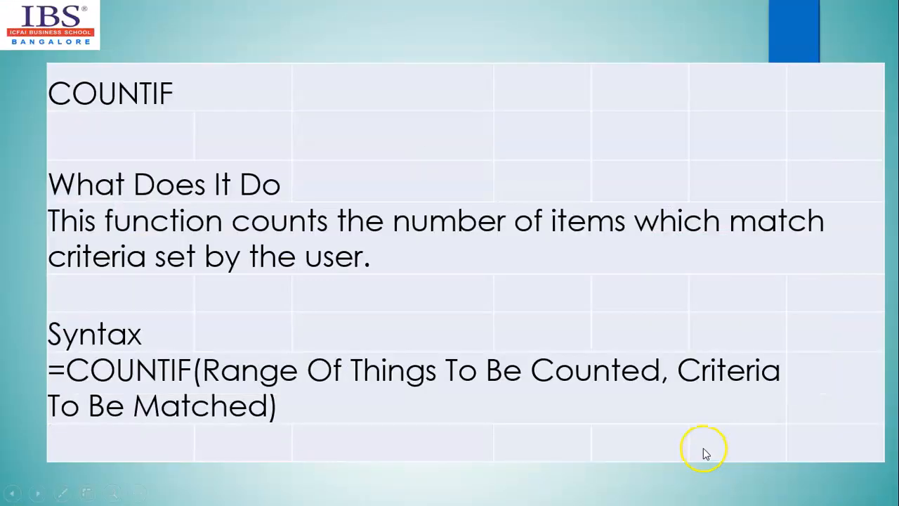
Return to the Excel workbook and inspect the Brakes question, the item range B97:B105 and the COUNTIF formula in E107
key(alt+Tab)
key(alt+Tab)
key(alt+Tab)
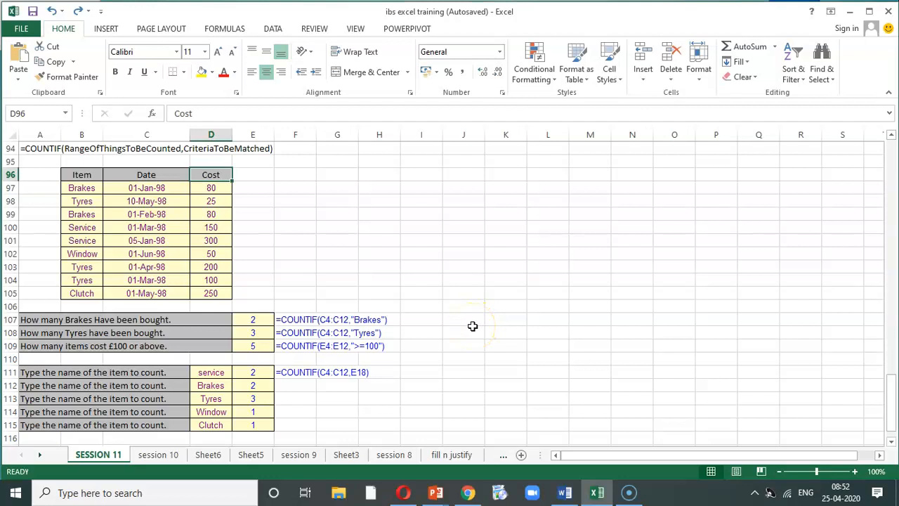
click(32, 320)
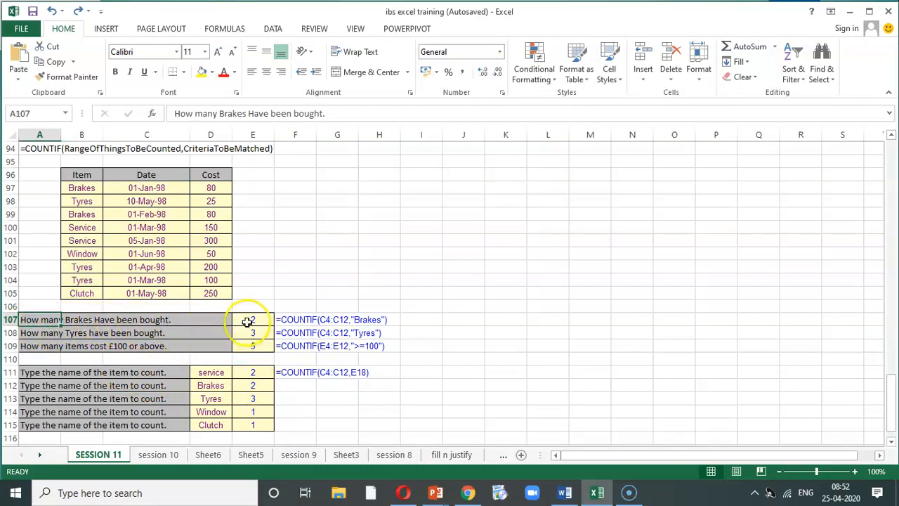
click(81, 192)
drag(82, 192, 80, 293)
click(247, 321)
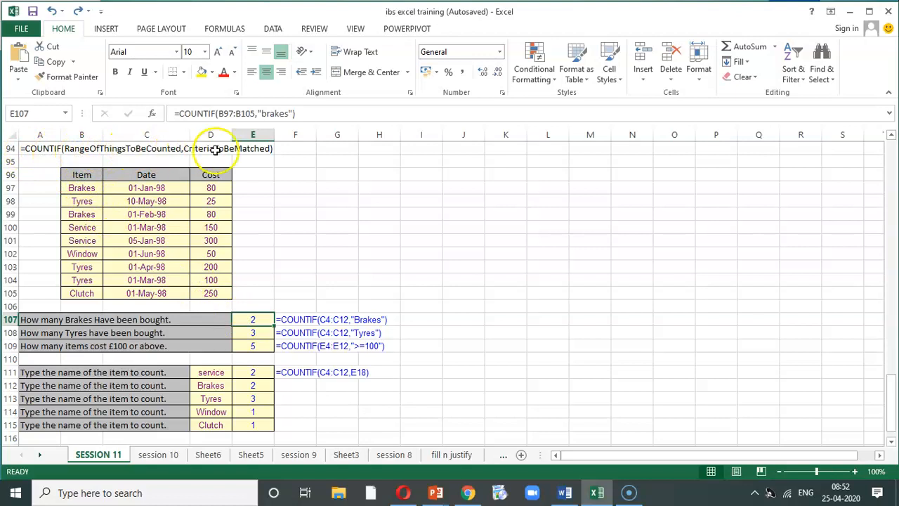
key(F2)
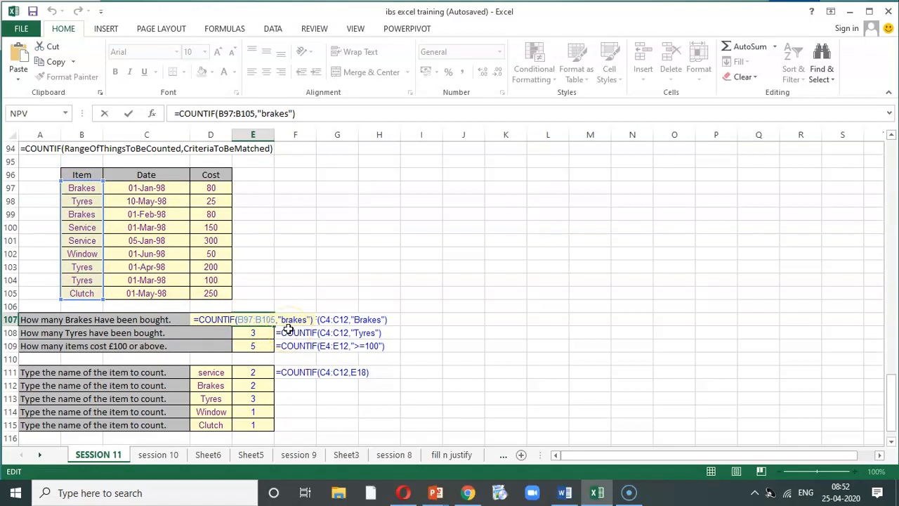
key(Return)
Delete the written-out COUNTIF formula texts beside the results in F107:H111
drag(289, 322, 367, 372)
key(Delete)
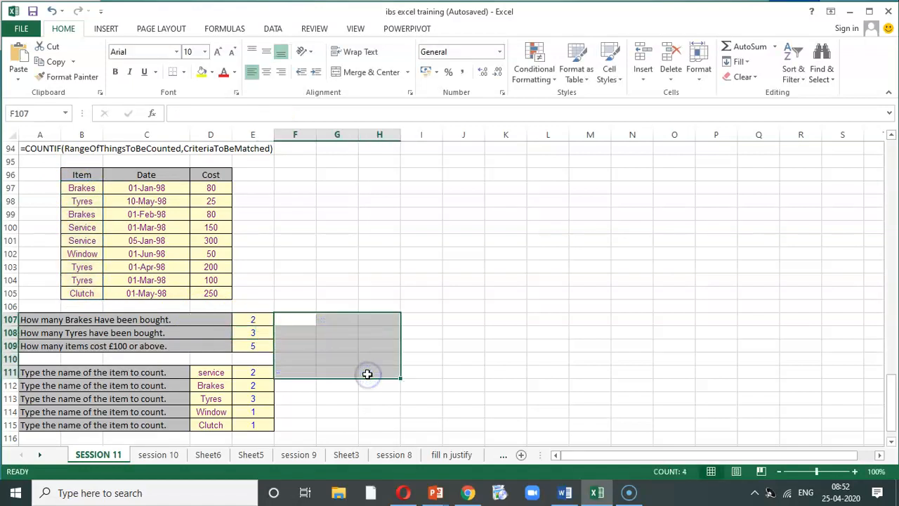
click(259, 323)
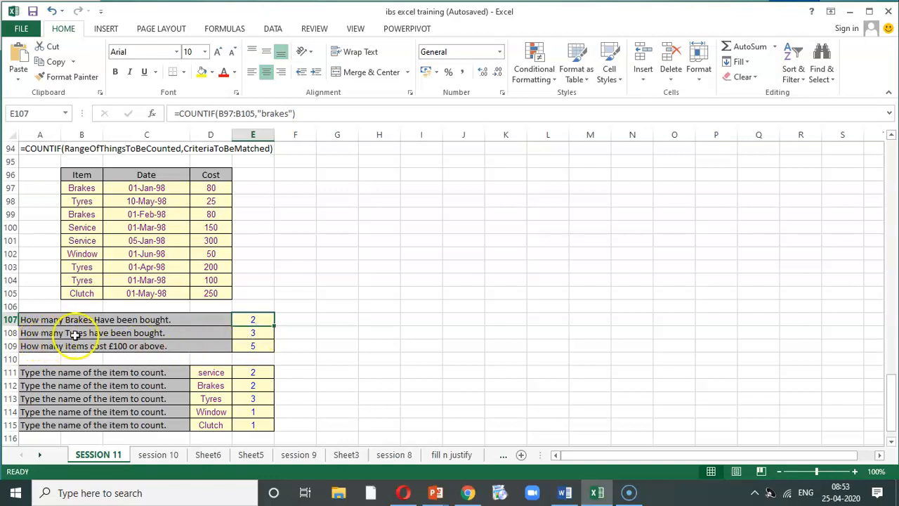
Inspect the COUNTIF formula in E108 for the Tyres question and the range it refers to
click(254, 334)
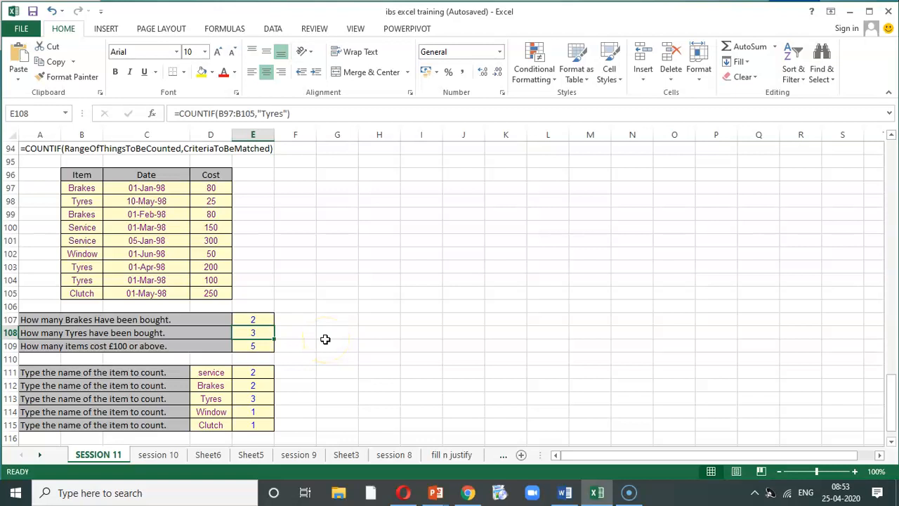
key(F2)
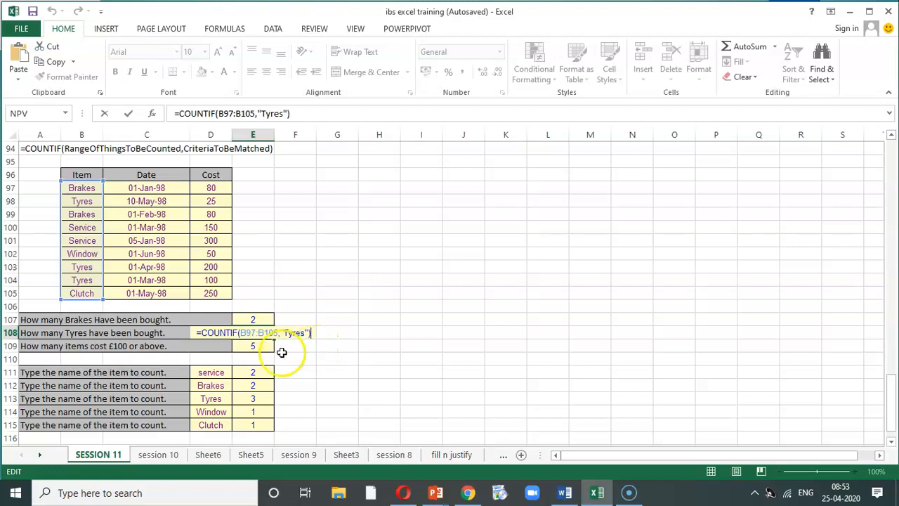
key(Return)
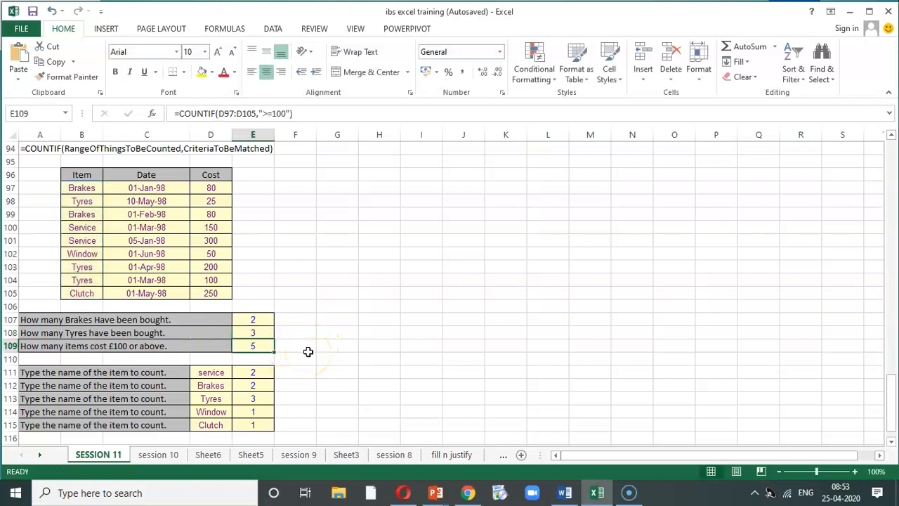
Inspect the COUNTIF formula in E109 for items costing £100 or above, comparing its Cost range with the Item column
key(F2)
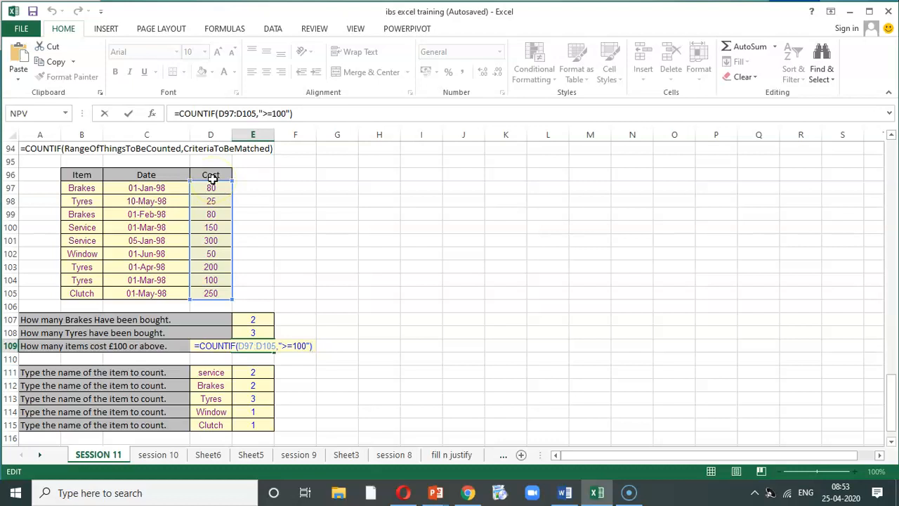
click(80, 134)
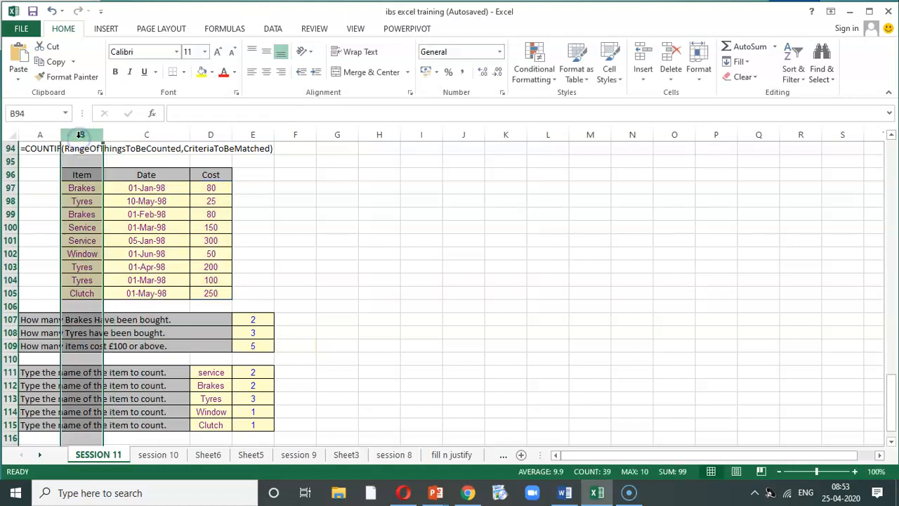
click(249, 347)
key(F2)
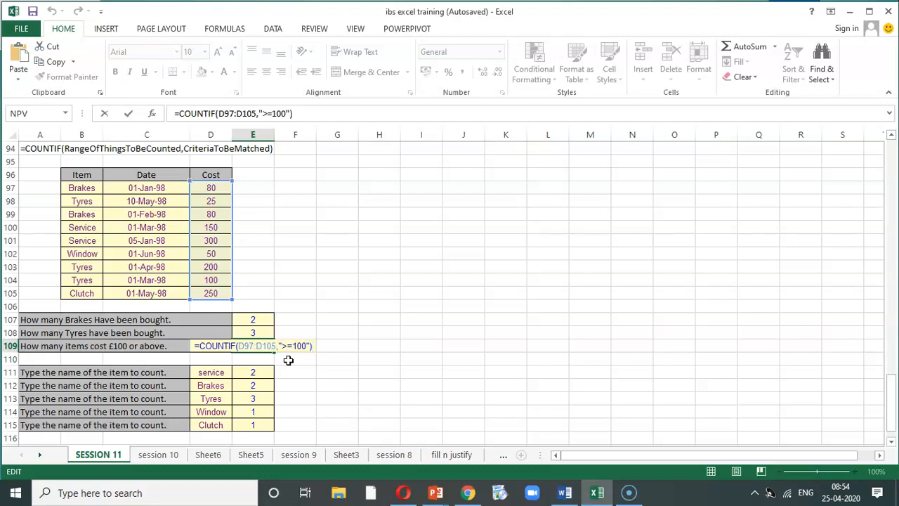
key(Return)
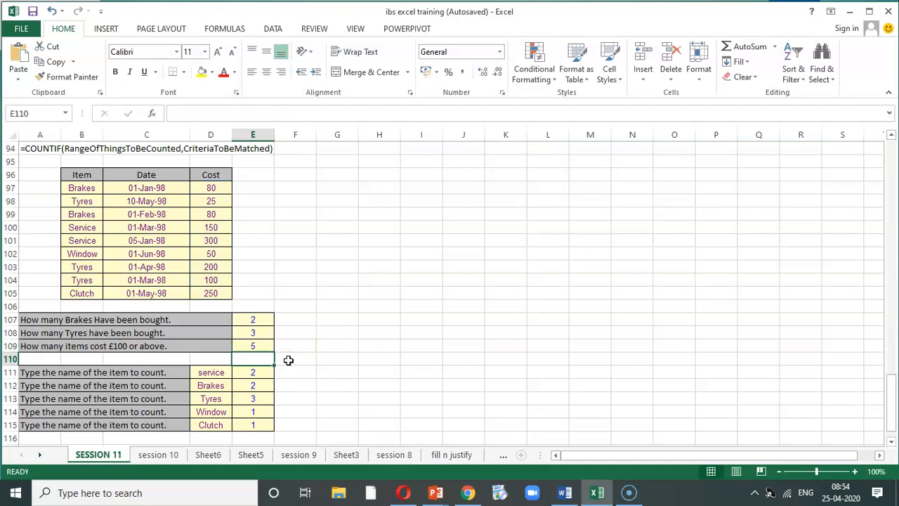
Examine the item-name lookup in row 111, with its label and the name in D111, against the Brakes question in row 107
click(255, 374)
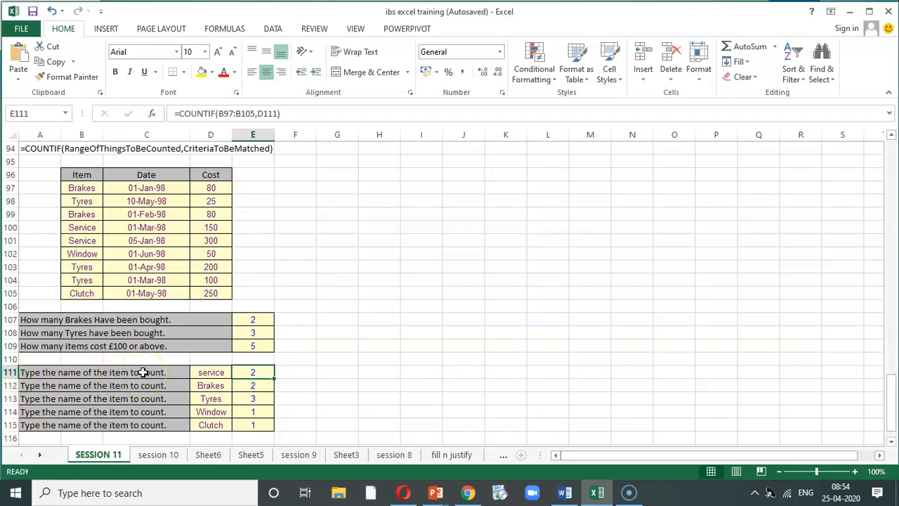
click(55, 376)
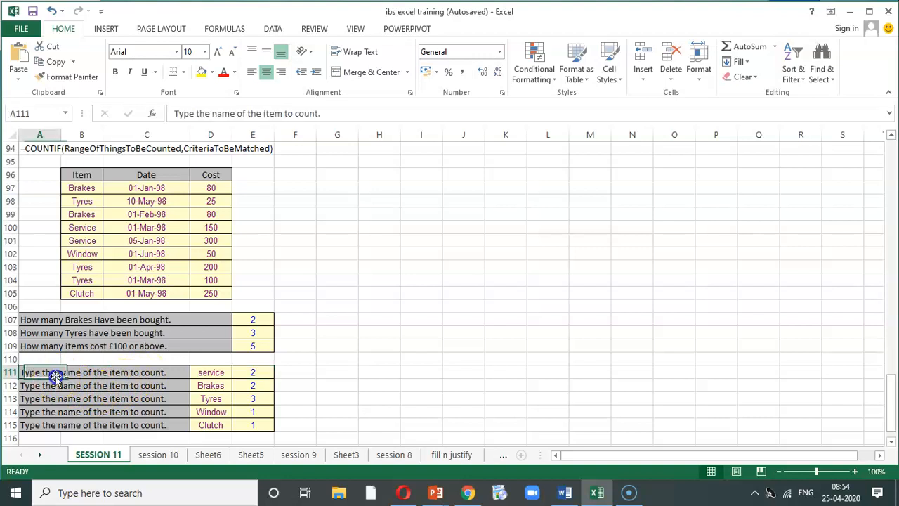
click(208, 372)
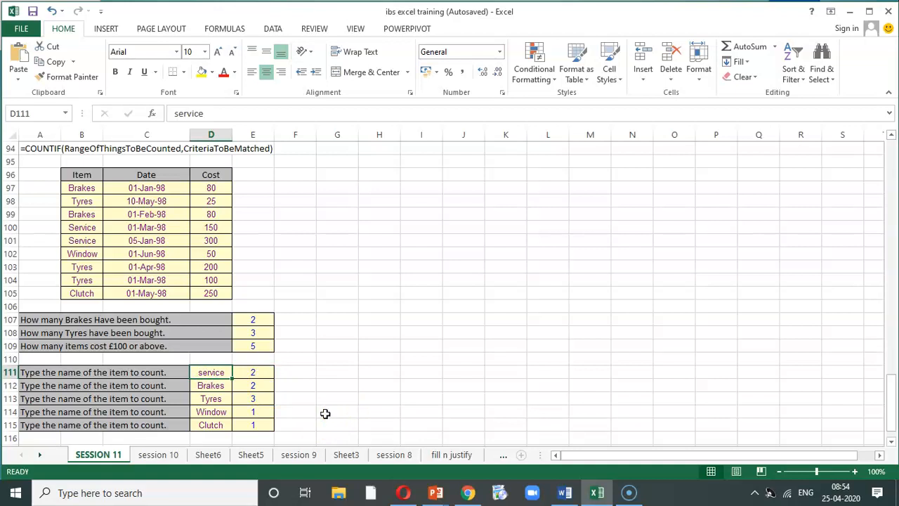
click(99, 372)
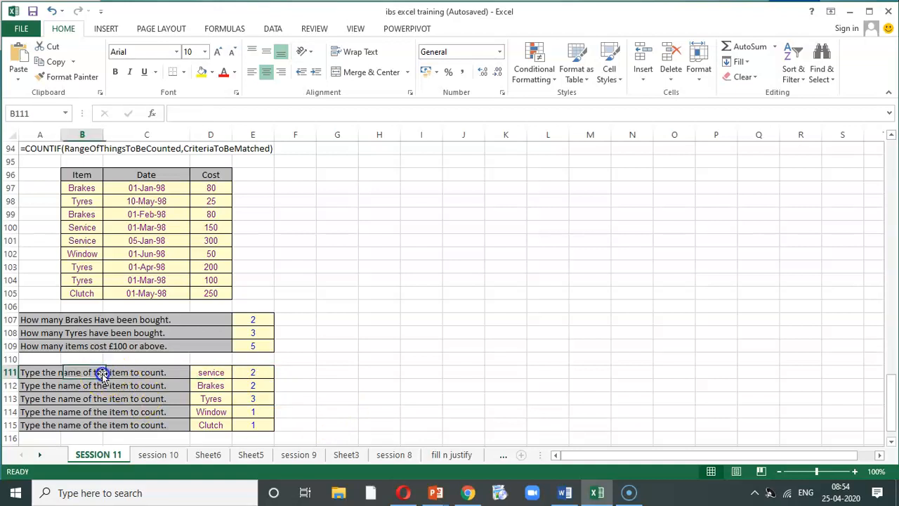
click(35, 374)
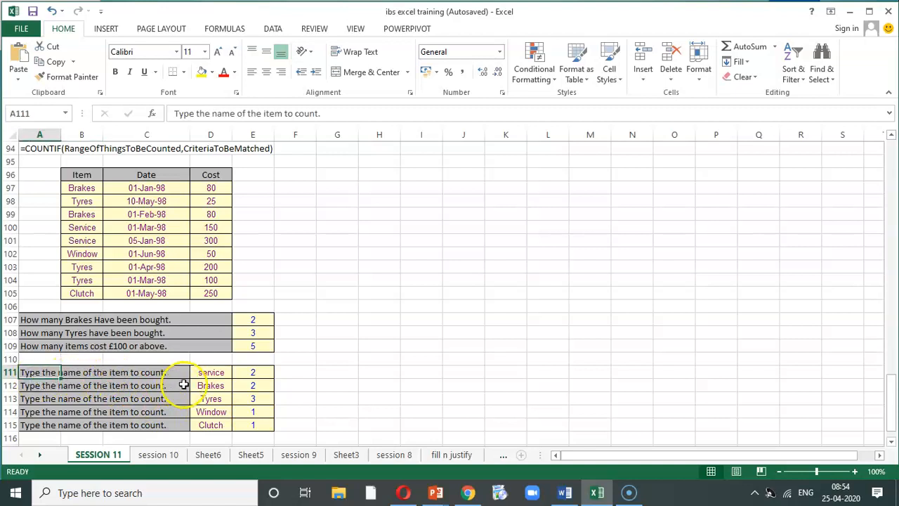
click(210, 373)
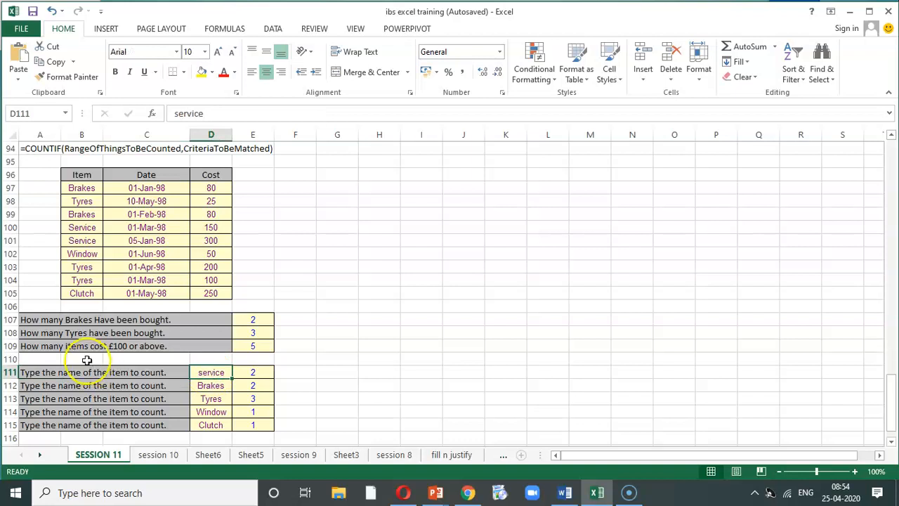
drag(22, 320, 151, 318)
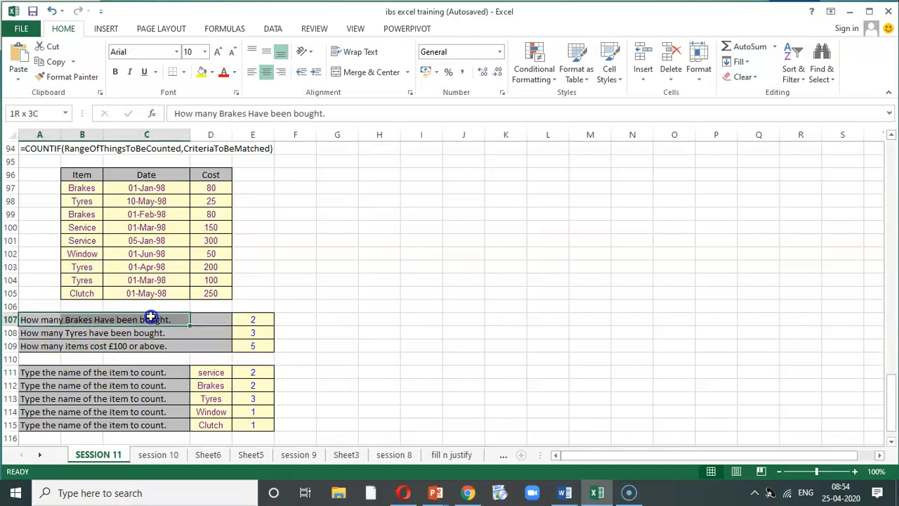
Inspect the COUNTIF formula in E111 and the range and criterion cell it refers to
click(249, 373)
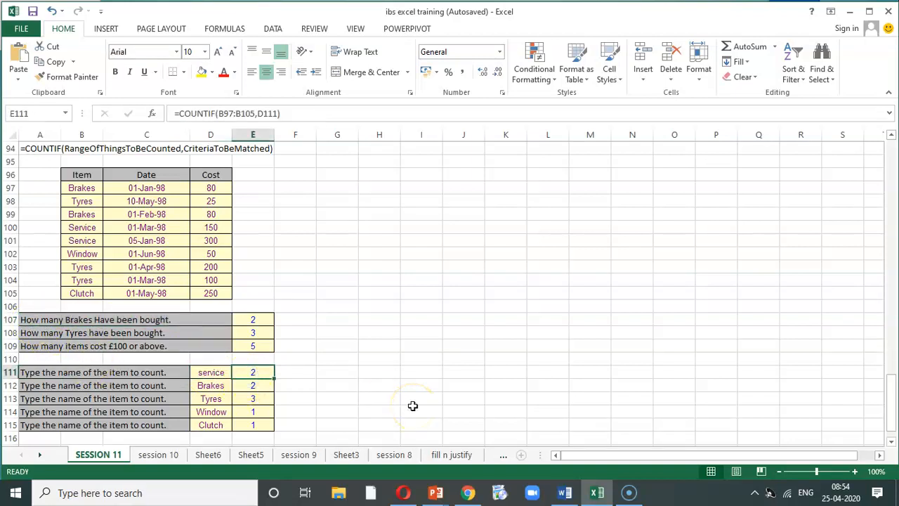
key(F2)
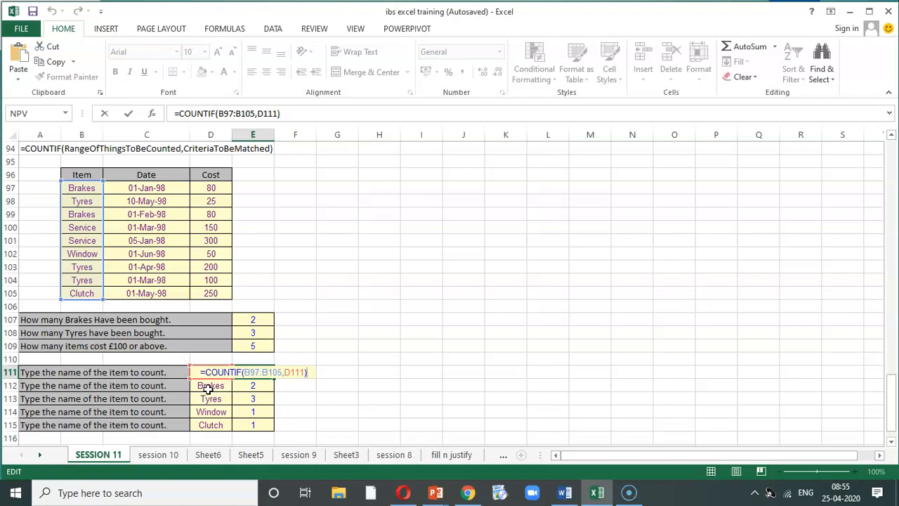
key(Return)
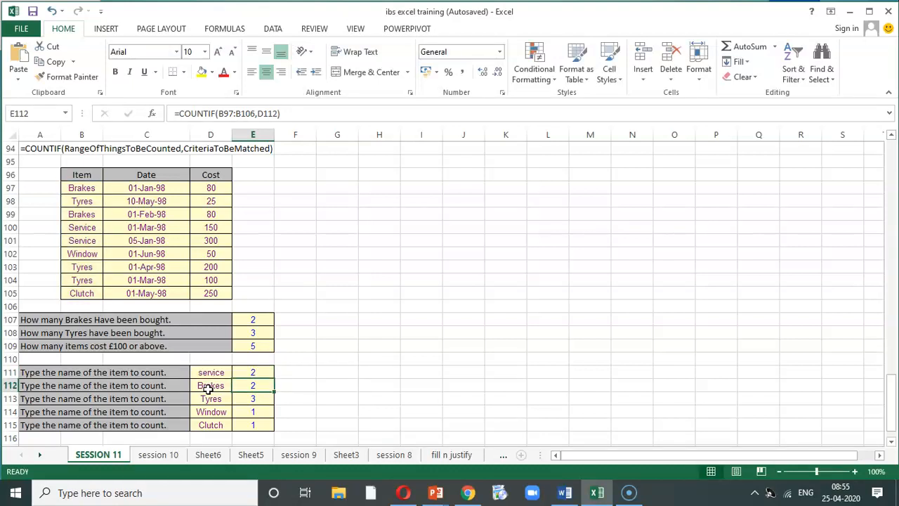
Change the item name to count in D111 to brakes
click(211, 373)
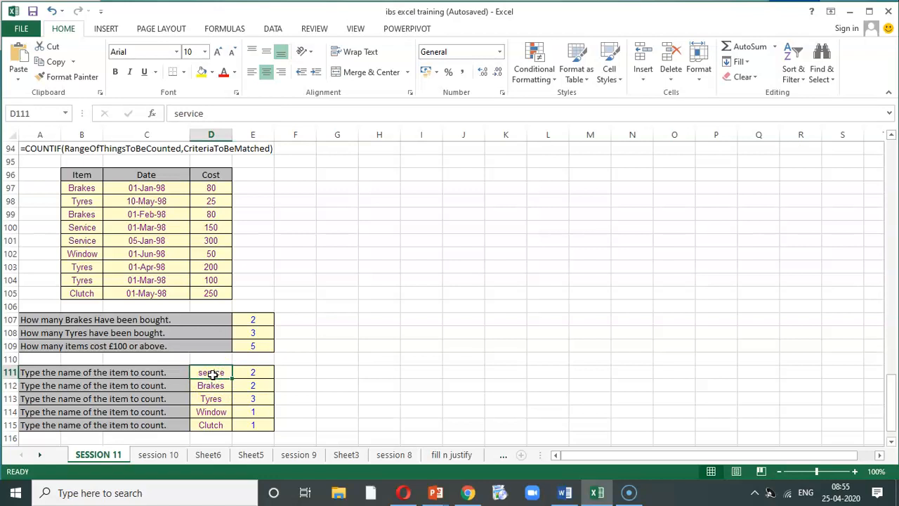
text(brakes)
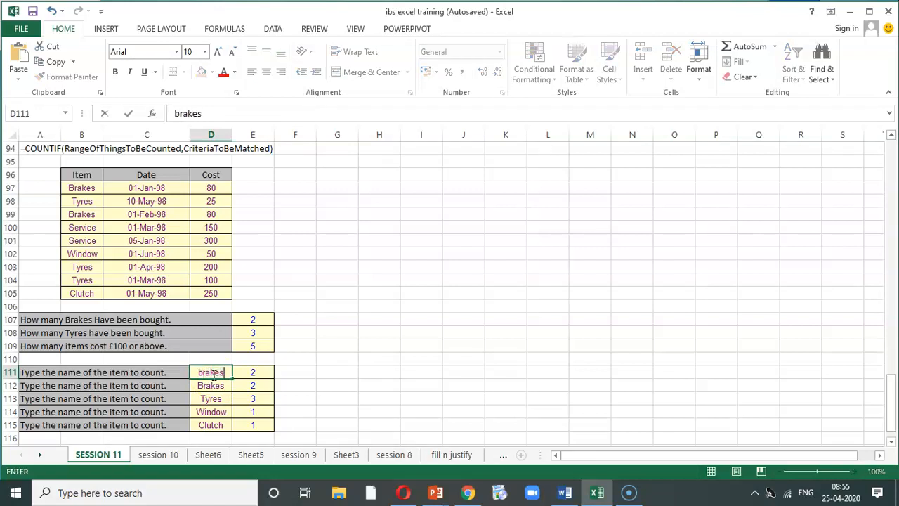
key(Return)
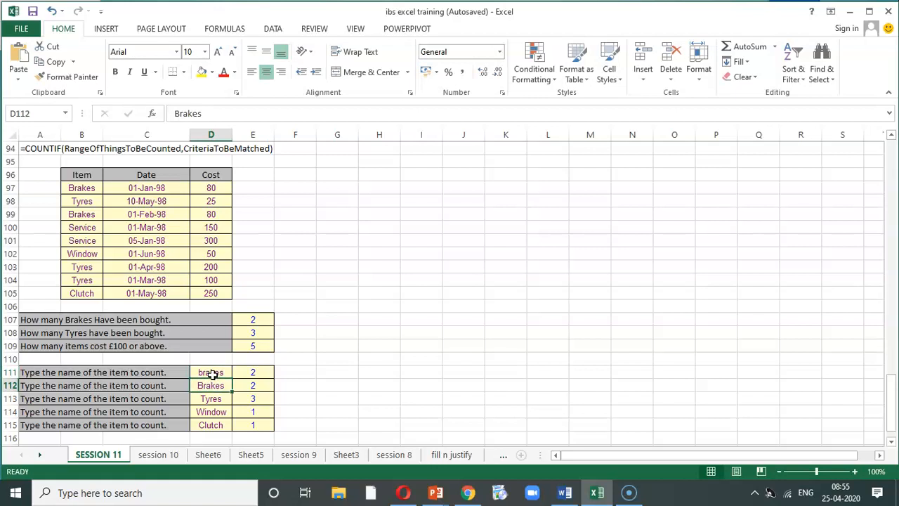
Replace the item name in D111 with tyres so the COUNTIF in E111 counts that item
click(212, 373)
key(BackSpace)
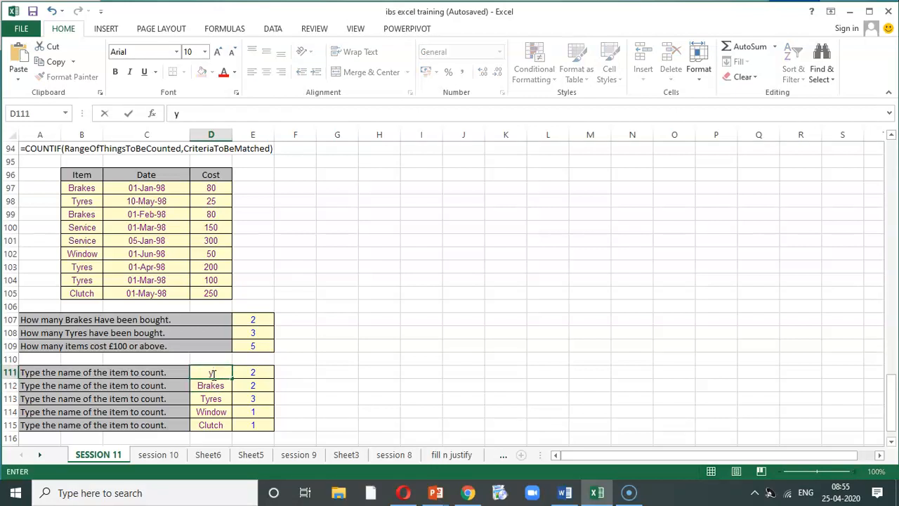
text(tyres)
key(Return)
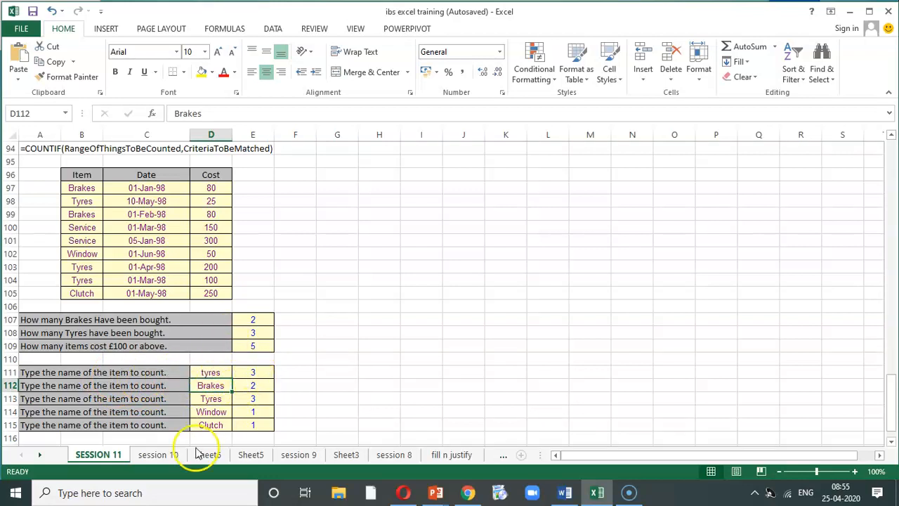
Switch to the session 11 PowerPoint slide show and advance from the COUNTIF slide to the Activity slide
key(alt+Tab)
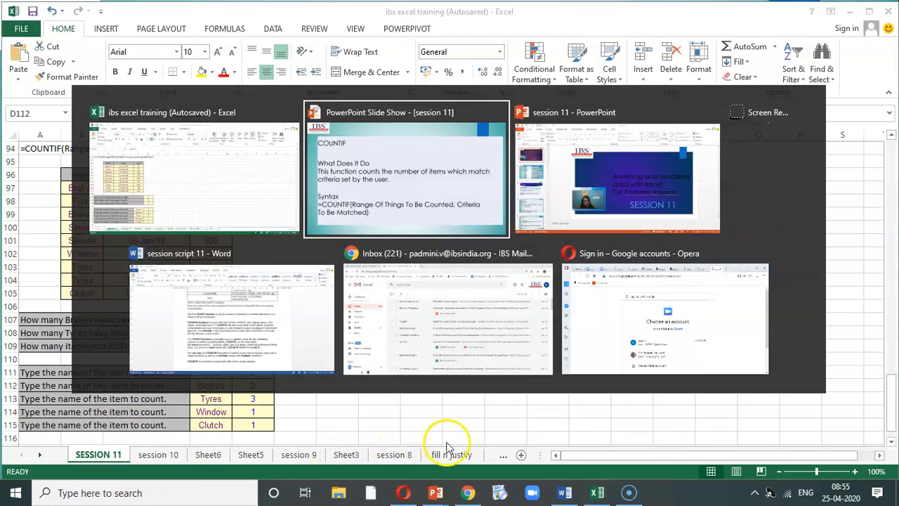
key(alt+Tab)
key(alt+Tab)
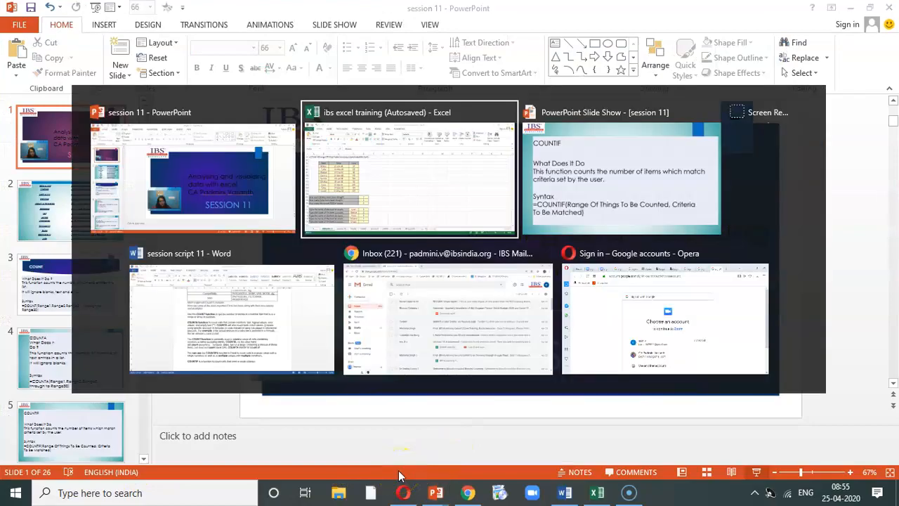
key(alt+Tab)
click(153, 432)
click(28, 480)
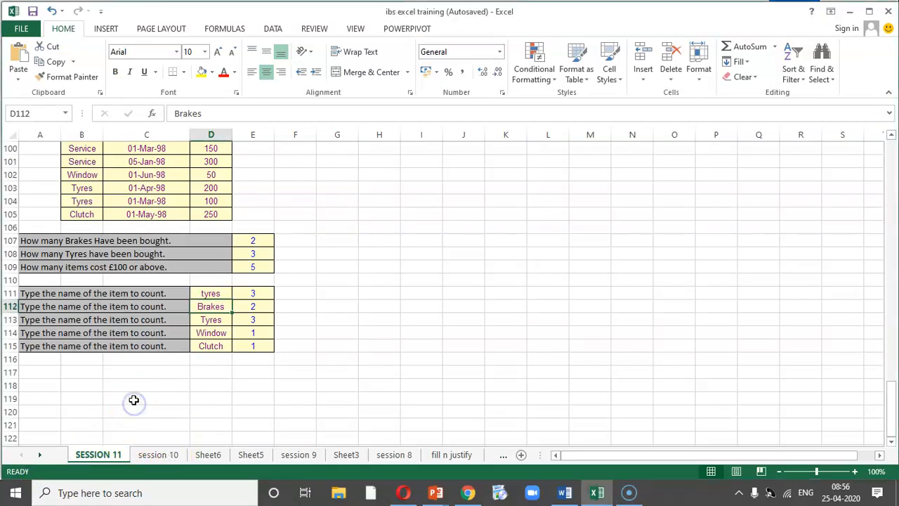
Look back over the earlier examples on the SESSION 11 sheet and return to the Activity slide in the PowerPoint slide show
scroll(133, 399, up, 9)
scroll(133, 399, up, 8)
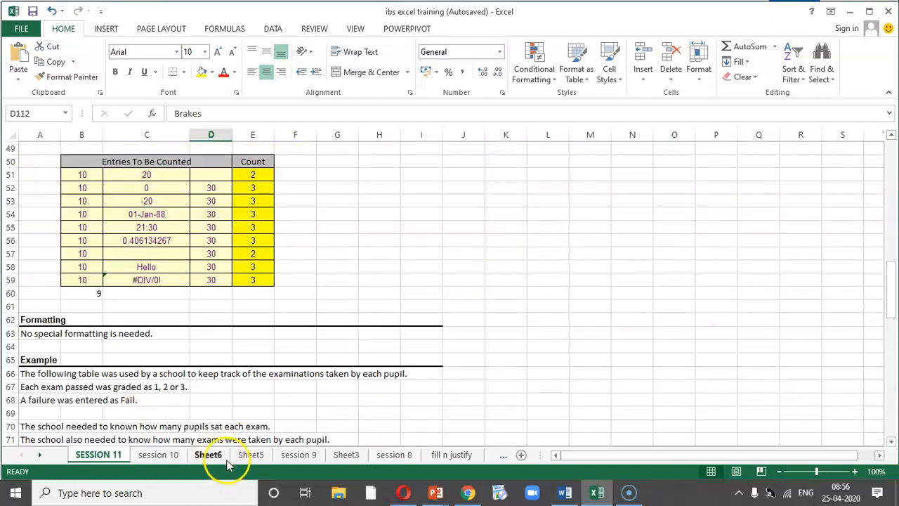
mouse_move(441, 495)
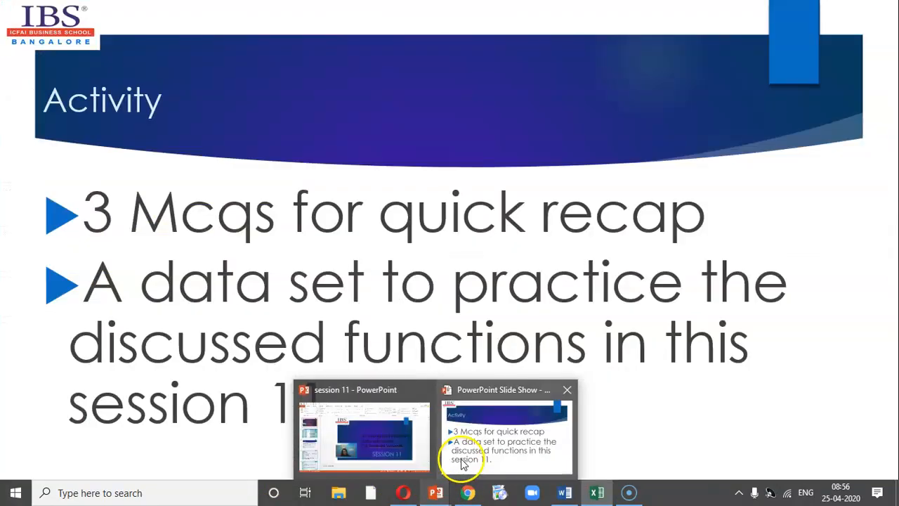
click(462, 464)
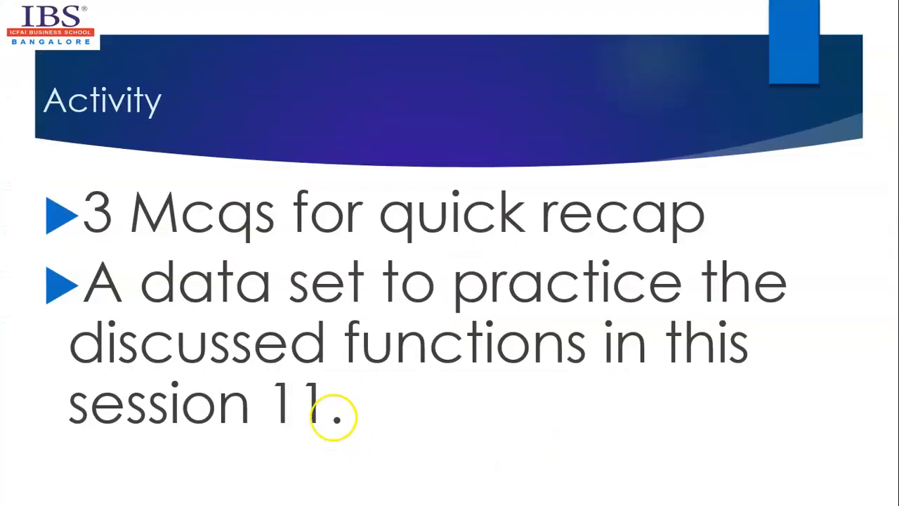